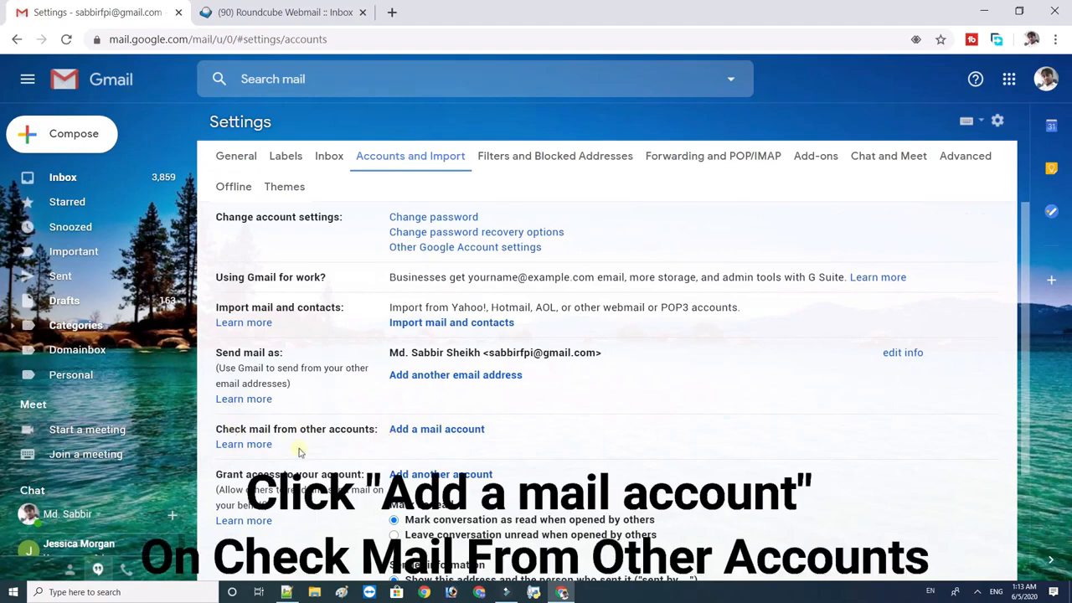
Start adding the custom-domain address as a mail account to check, importing its mail via POP3.
{"action": "left_click", "coordinate": [412, 433]}
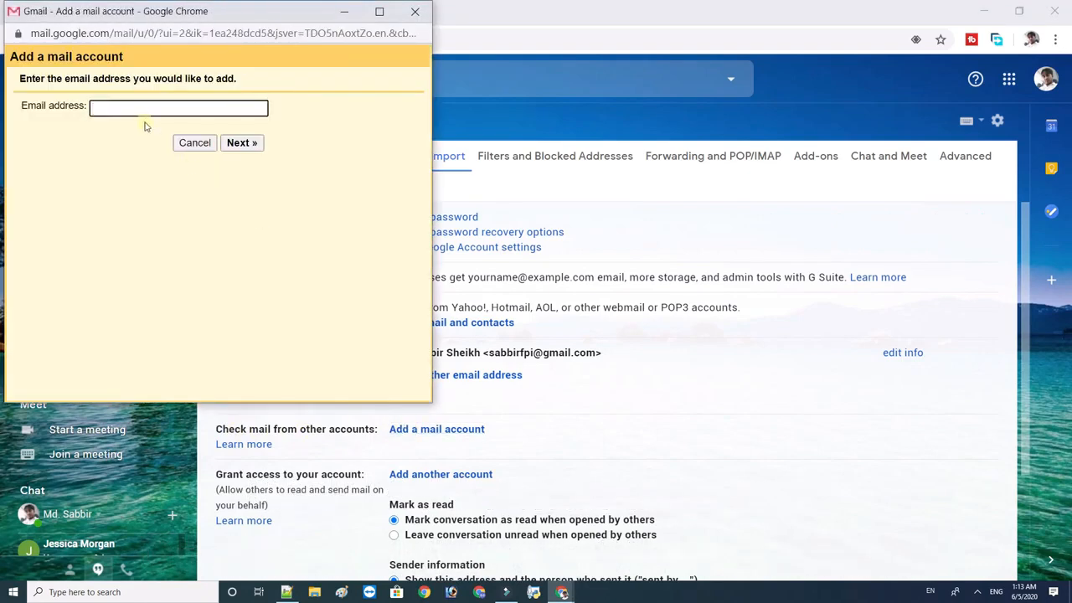
{"action": "left_click", "coordinate": [241, 142]}
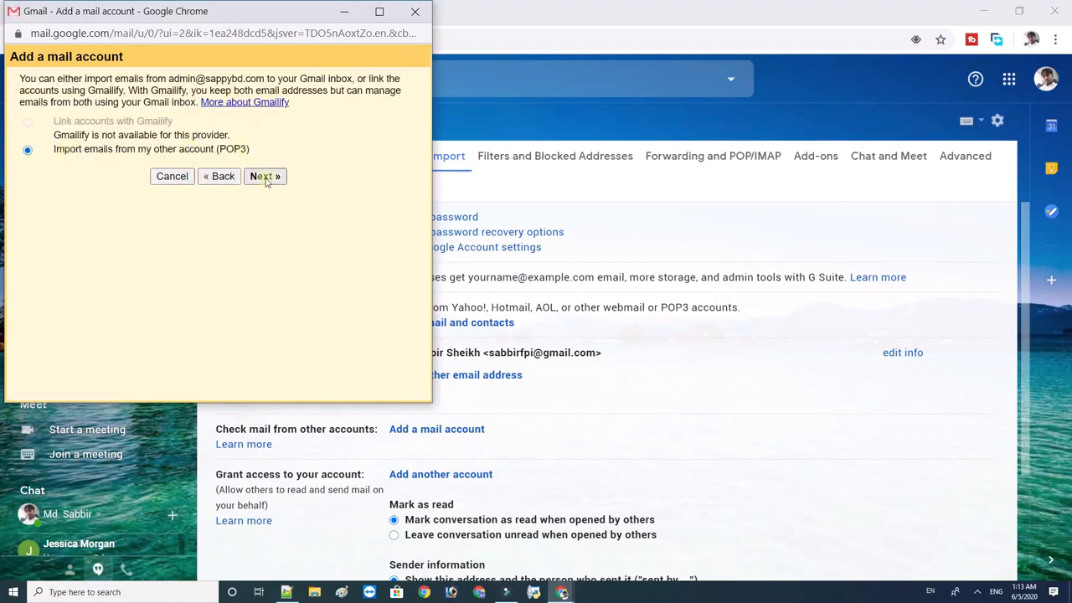
{"action": "left_click", "coordinate": [263, 176]}
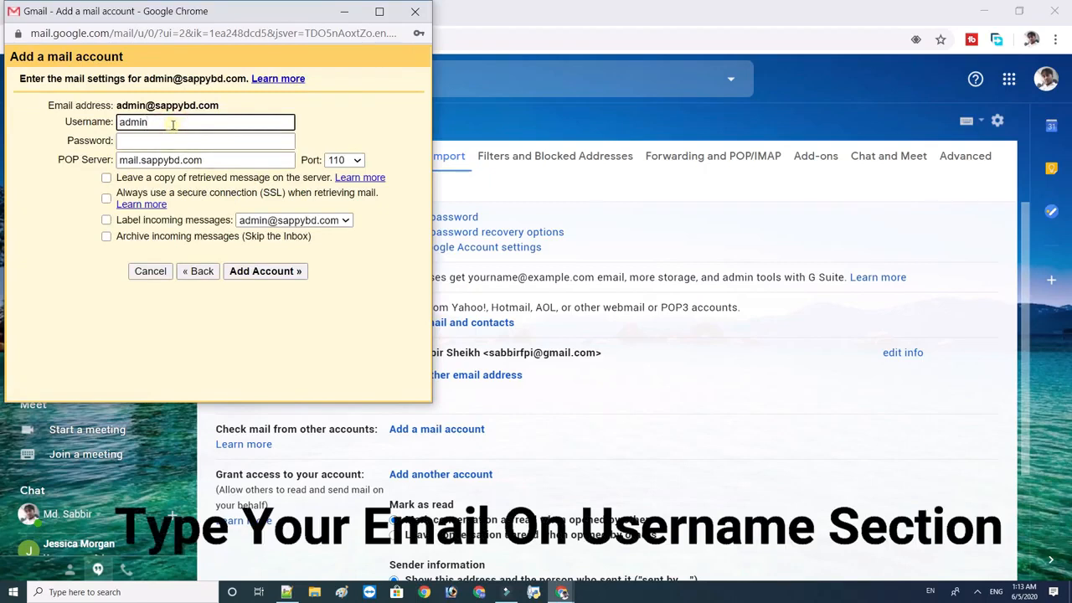
Enter the full address as POP username, the mailbox password, server mail.sappybd.com and port 110.
{"action": "type", "text": "@sappybd.com"}
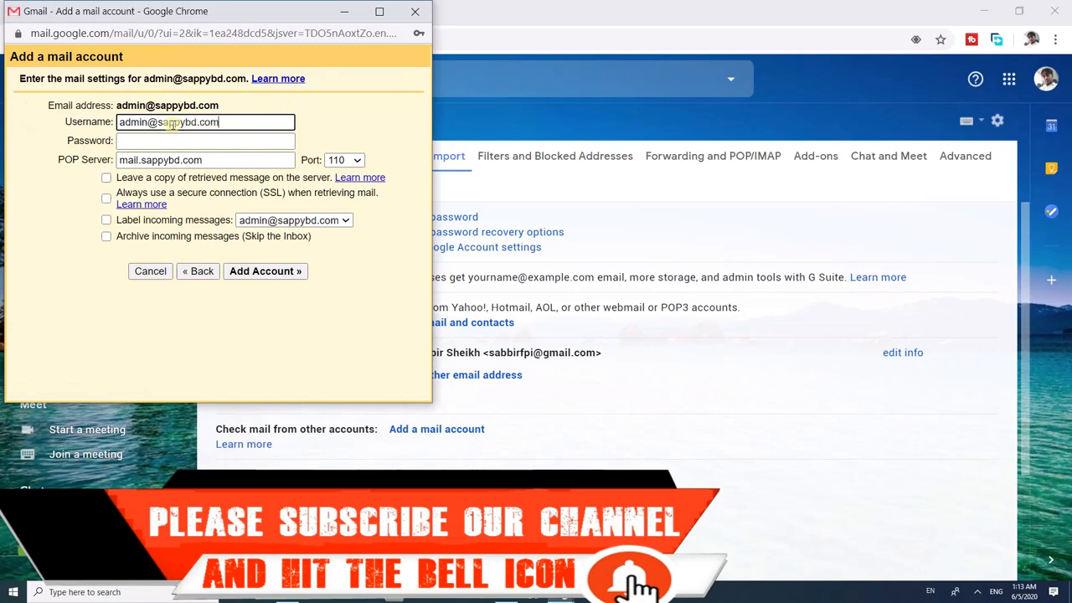
{"action": "left_click", "coordinate": [194, 140]}
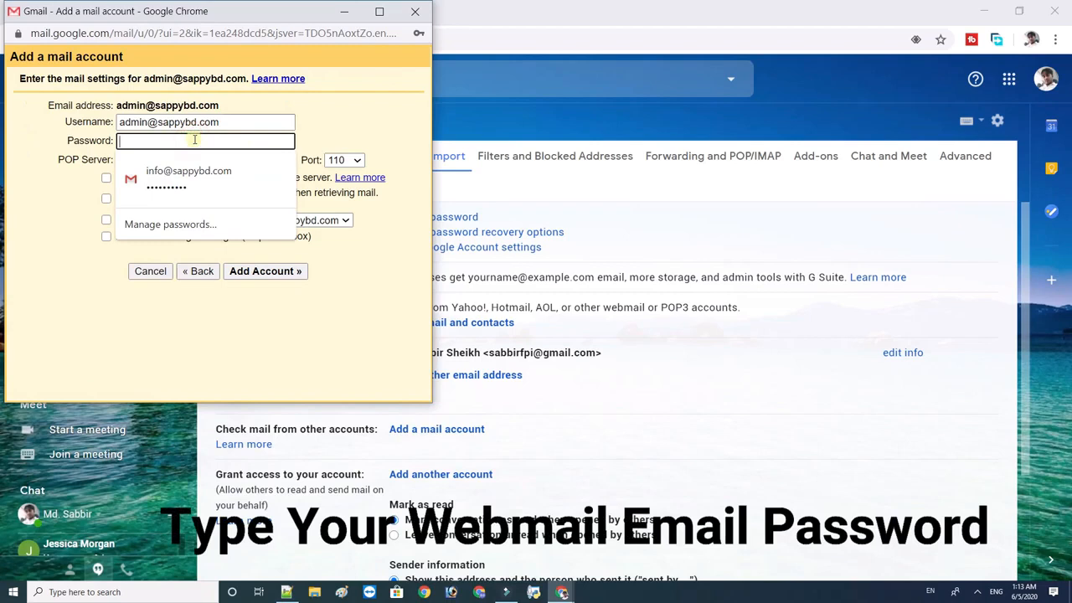
{"action": "type", "text": "a"}
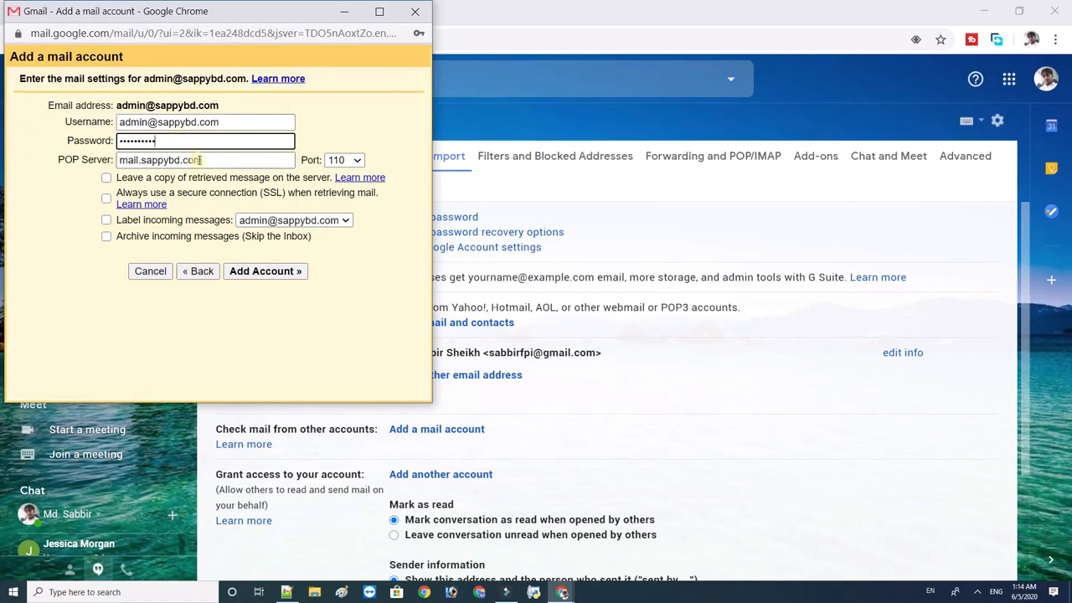
{"action": "left_click", "coordinate": [202, 162]}
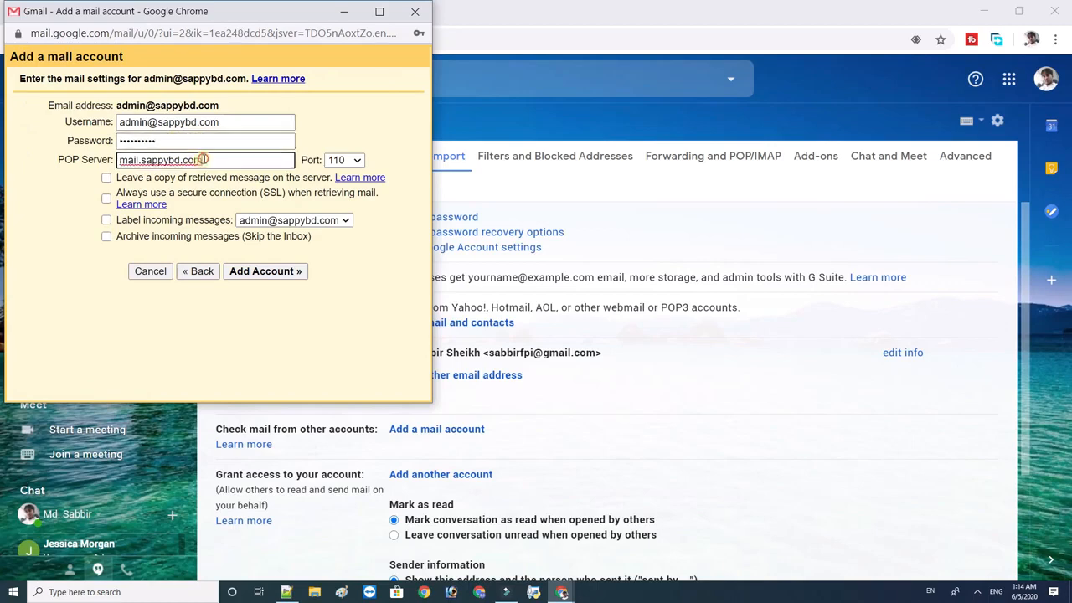
{"action": "left_click", "coordinate": [356, 160]}
{"action": "left_click", "coordinate": [359, 160]}
{"action": "left_click", "coordinate": [359, 160]}
{"action": "left_click", "coordinate": [359, 160]}
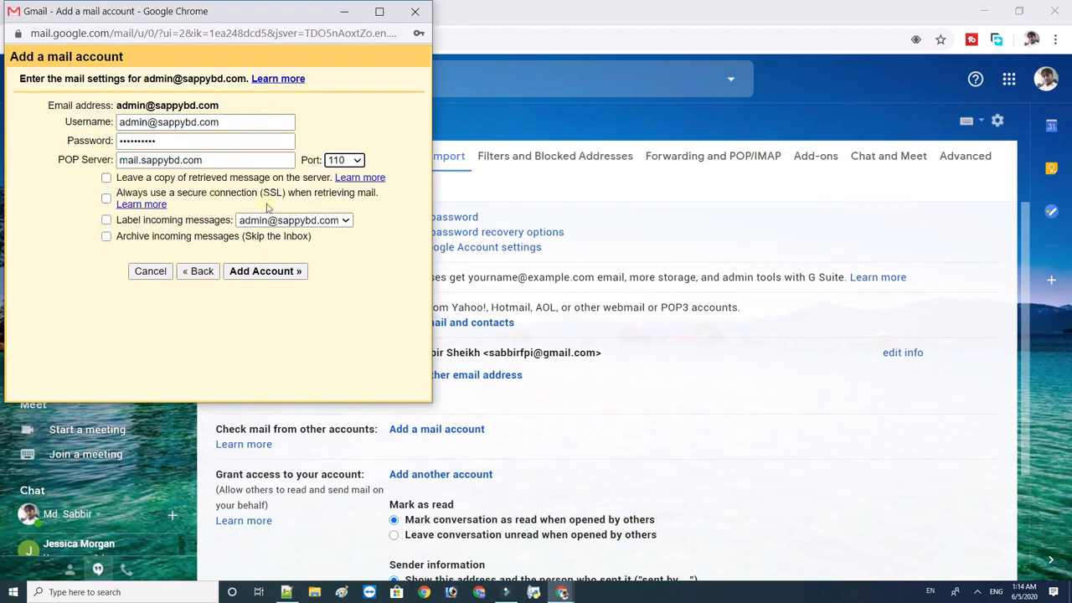
Add the POP account and choose to also send mail as the domain address.
{"action": "left_click", "coordinate": [281, 273]}
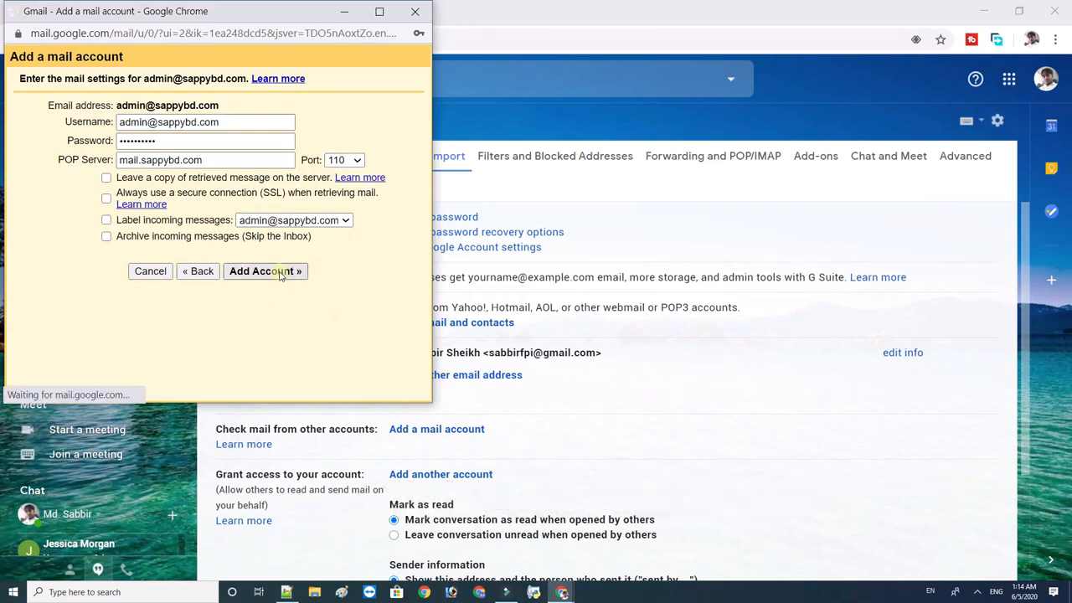
{"action": "left_click", "coordinate": [220, 169]}
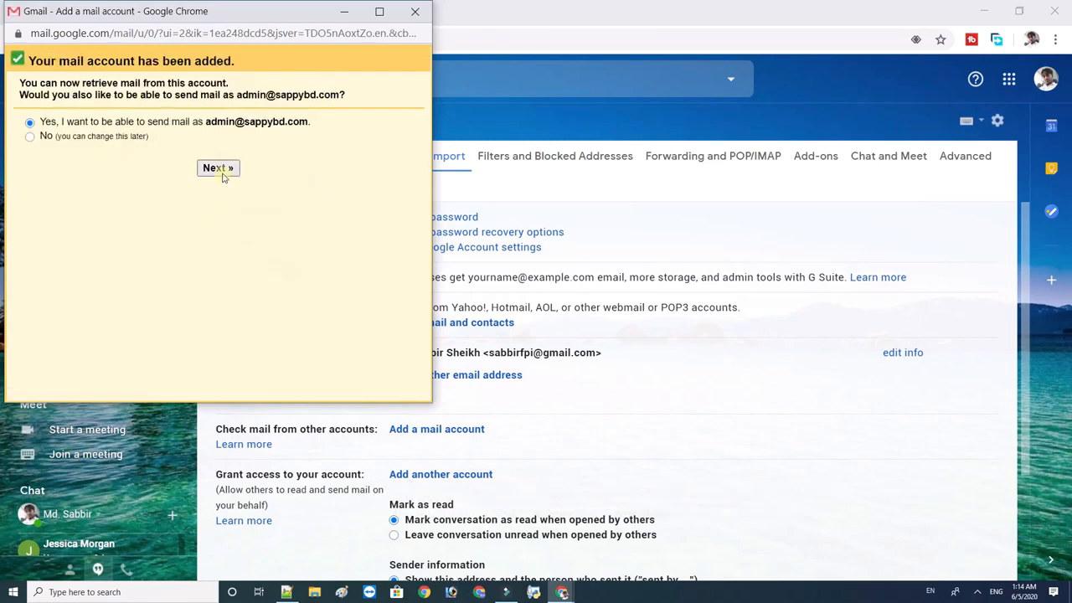
{"action": "left_click", "coordinate": [220, 170]}
Change the sender name to Sappy Bd.
{"action": "left_click", "coordinate": [212, 117]}
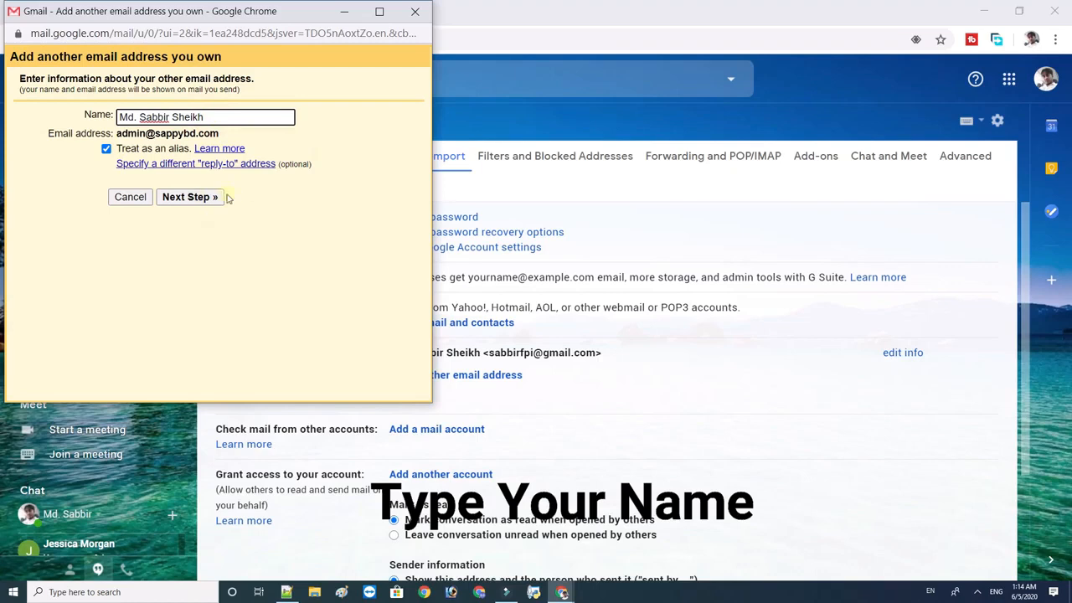
{"action": "left_click_drag", "start_coordinate": [207, 117], "coordinate": [69, 94]}
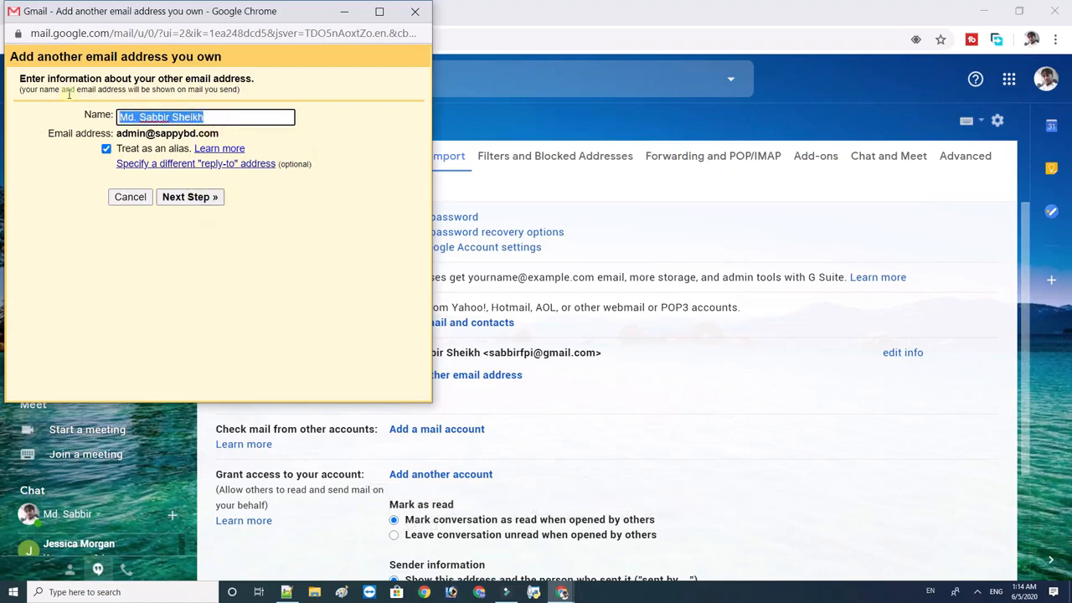
{"action": "type", "text": "s"}
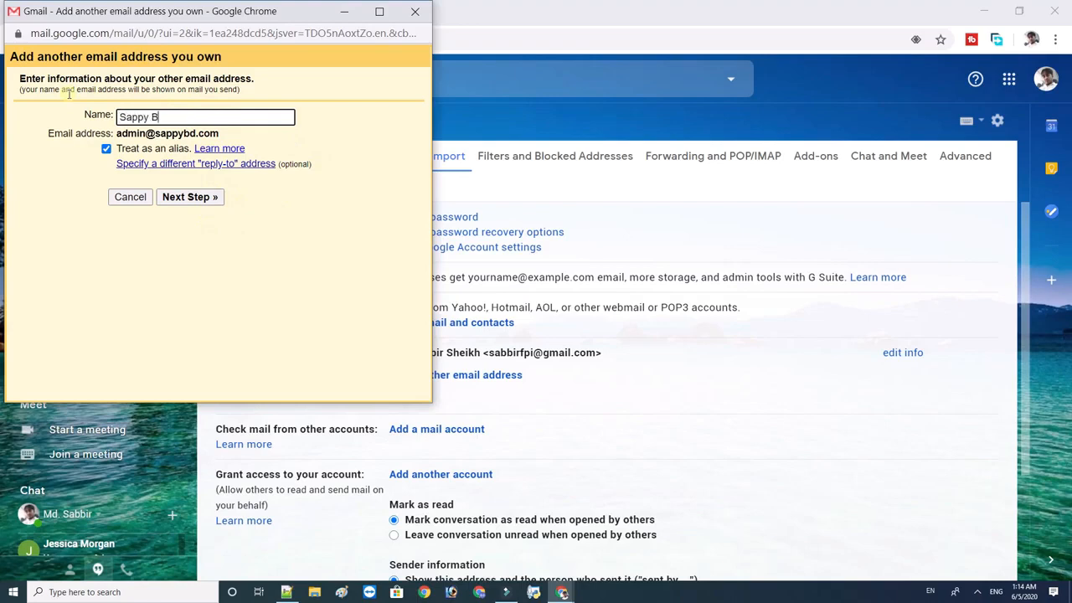
{"action": "left_click", "coordinate": [208, 198]}
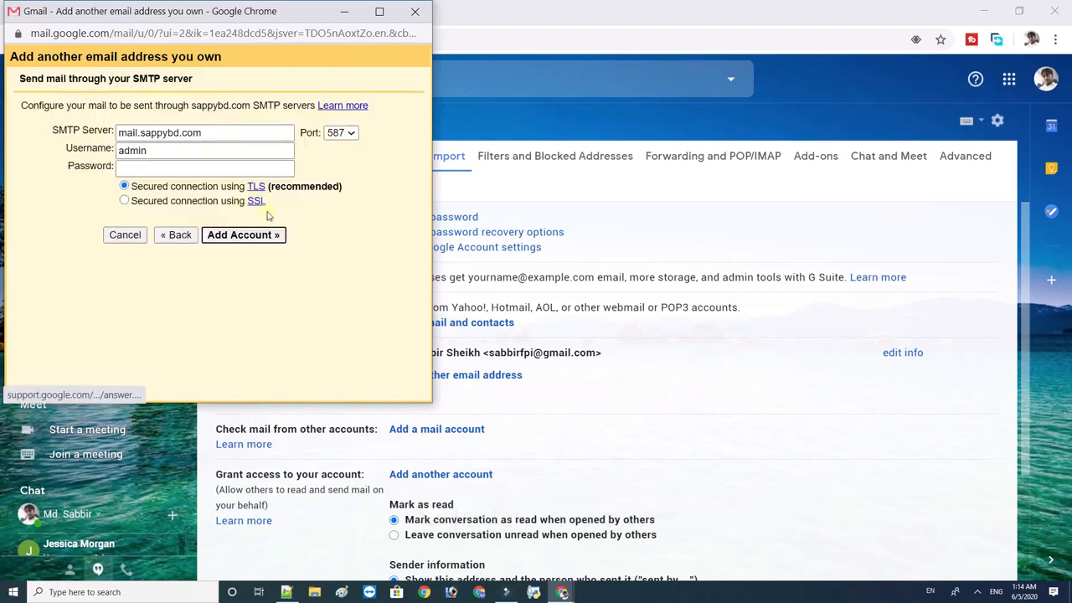
Set SMTP to use the full address, its password, SSL on port 465, and add the account.
{"action": "left_click", "coordinate": [161, 151]}
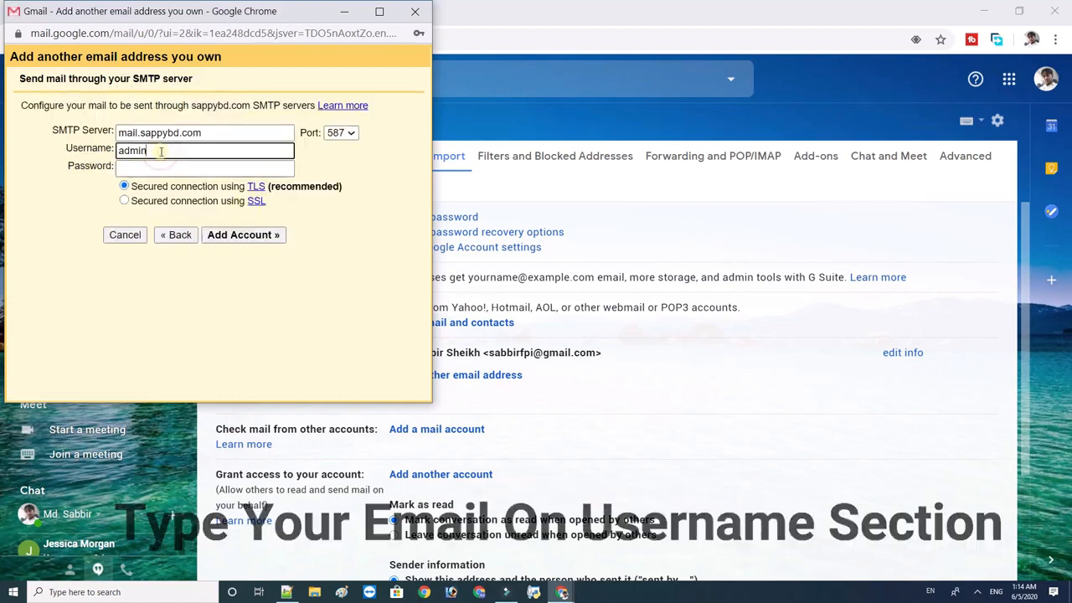
{"action": "type", "text": "@"}
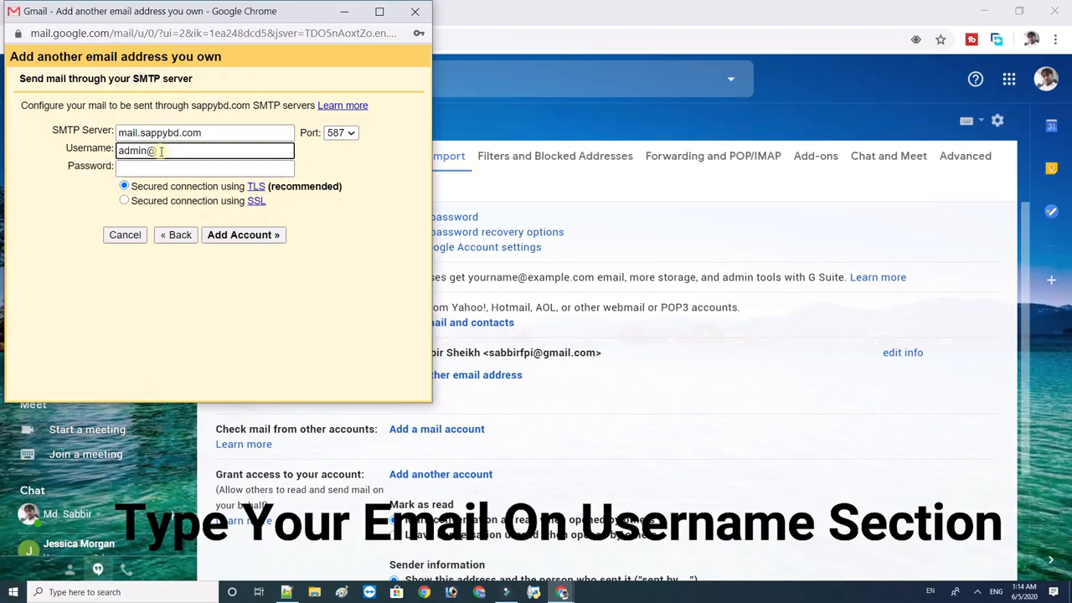
{"action": "type", "text": "sappybd.com"}
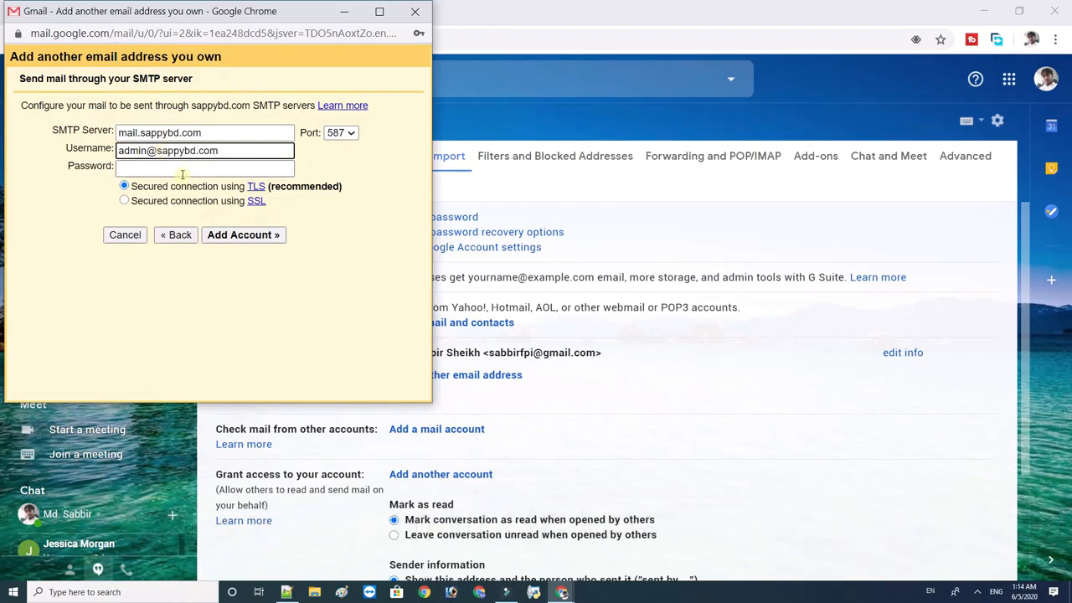
{"action": "left_click", "coordinate": [181, 172]}
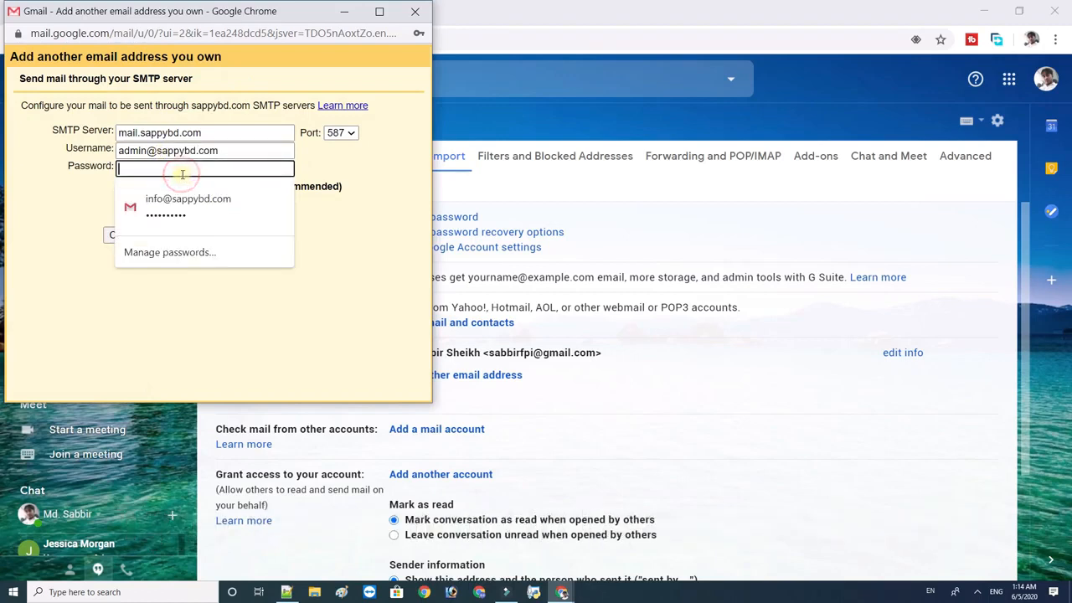
{"action": "type", "text": "****"}
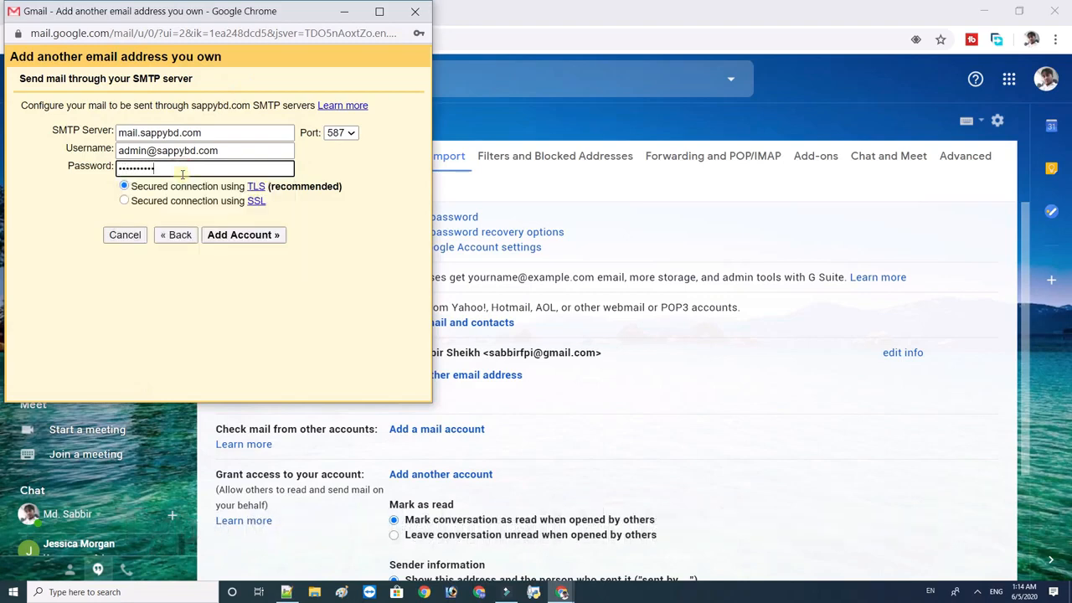
{"action": "left_click", "coordinate": [124, 201]}
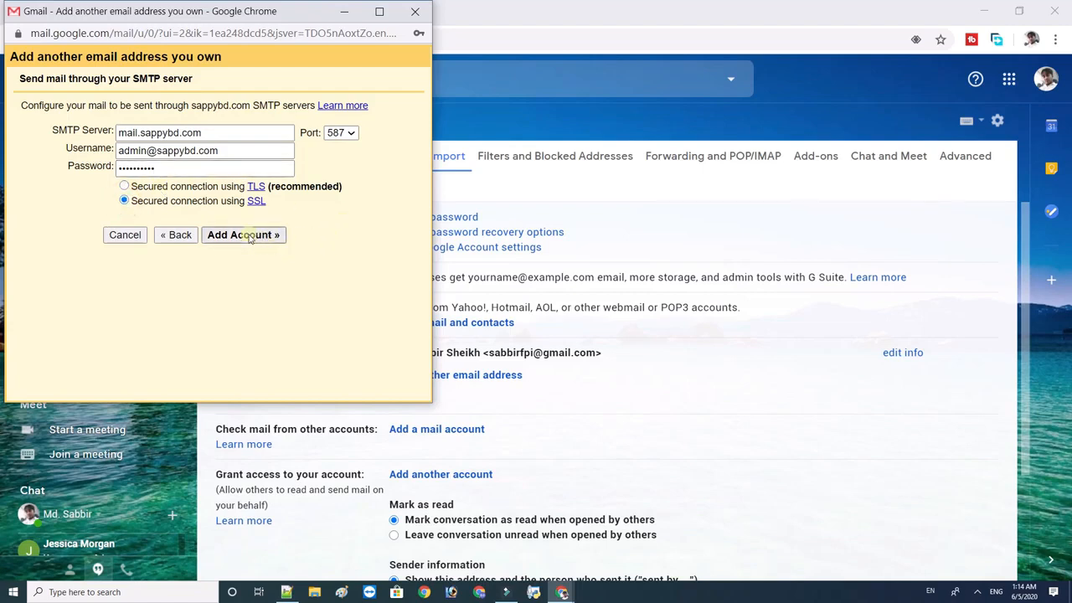
{"action": "left_click", "coordinate": [341, 132]}
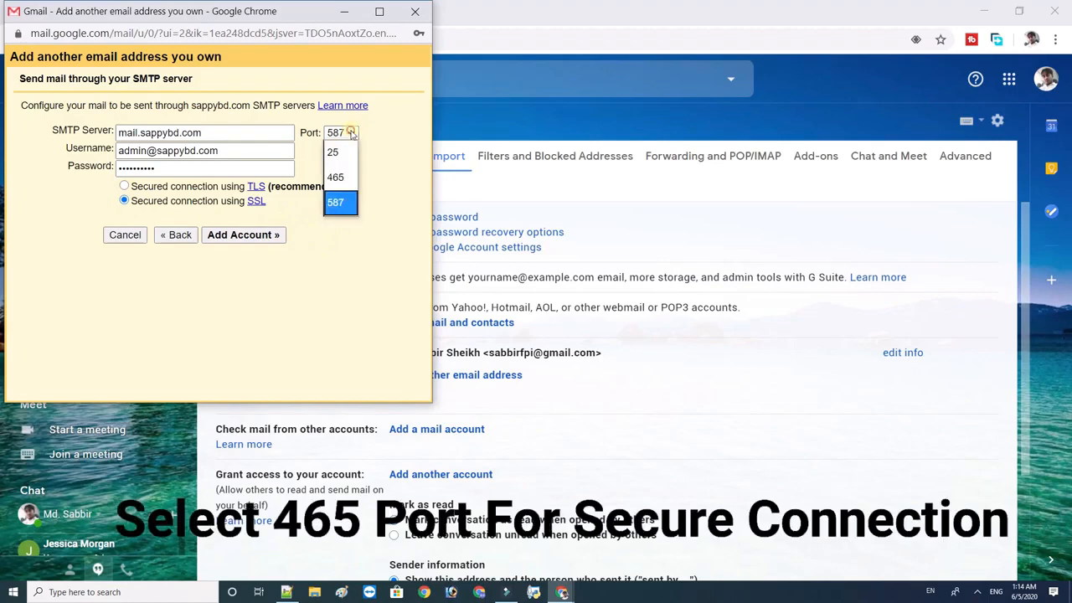
{"action": "left_click", "coordinate": [340, 177]}
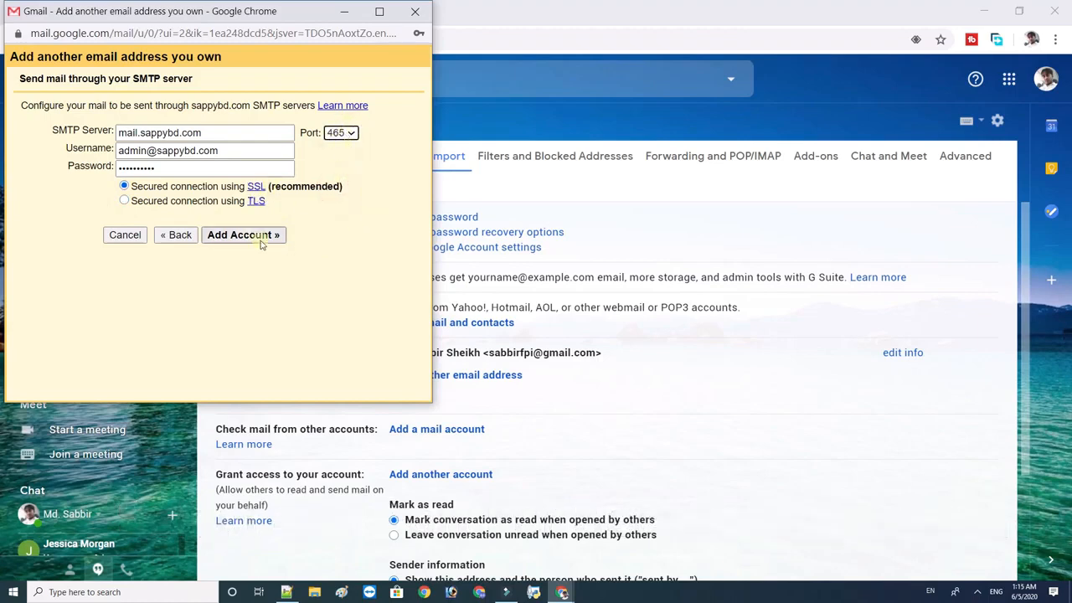
{"action": "left_click", "coordinate": [249, 236]}
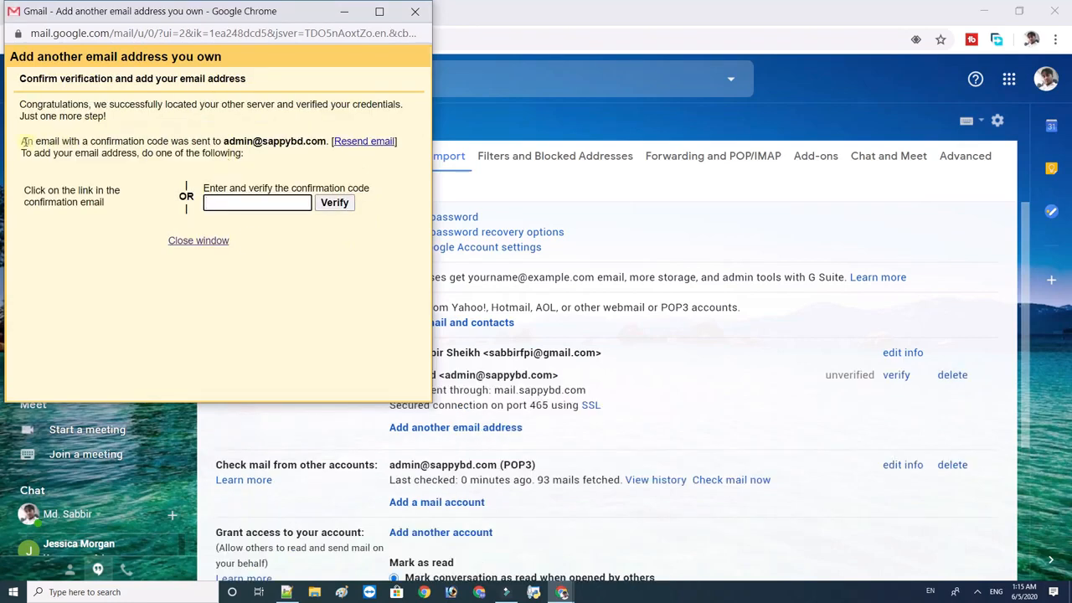
Note the confirmation-code notice, move the popup aside, and switch to the Roundcube Webmail tab.
{"action": "left_click_drag", "start_coordinate": [24, 143], "coordinate": [300, 147]}
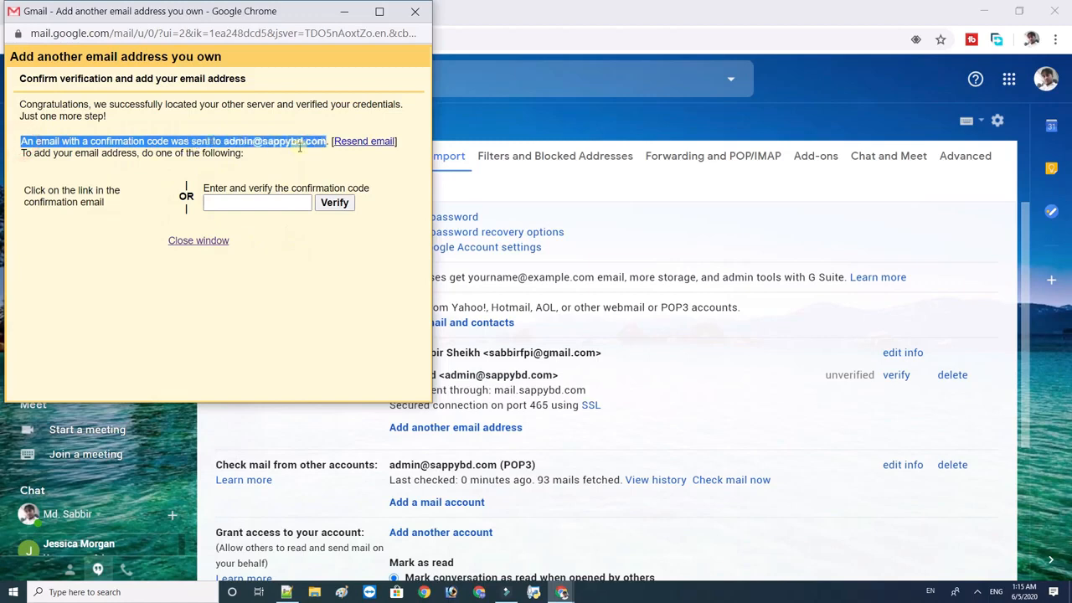
{"action": "left_click", "coordinate": [272, 155]}
{"action": "left_click_drag", "start_coordinate": [272, 20], "coordinate": [360, 145]}
{"action": "left_click", "coordinate": [276, 12]}
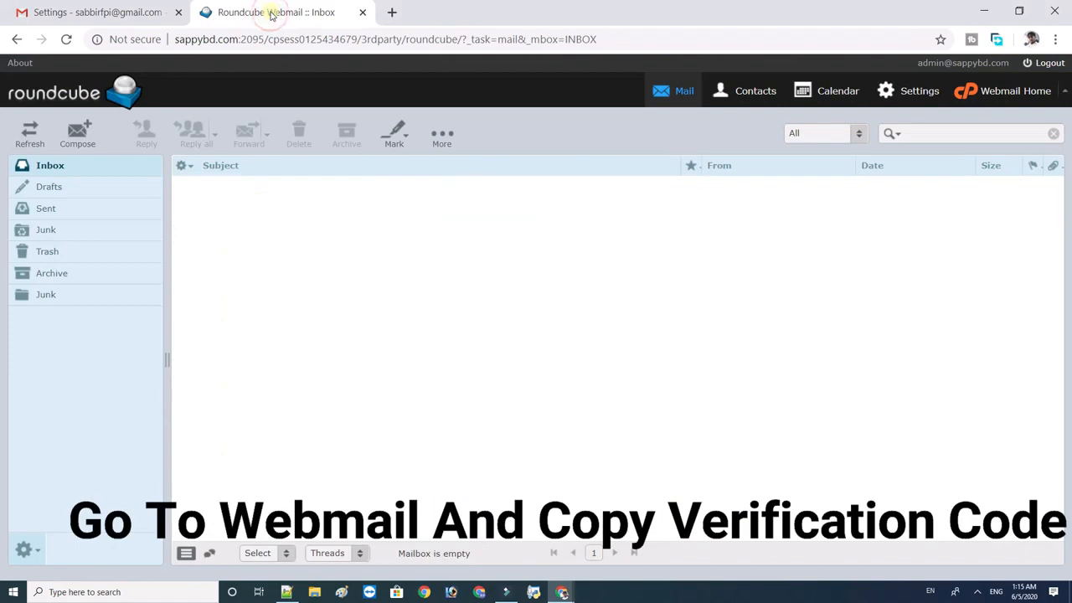
Open the Gmail Confirmation email in Roundcube, copy its confirmation code, and return to Gmail.
{"action": "left_click", "coordinate": [55, 171]}
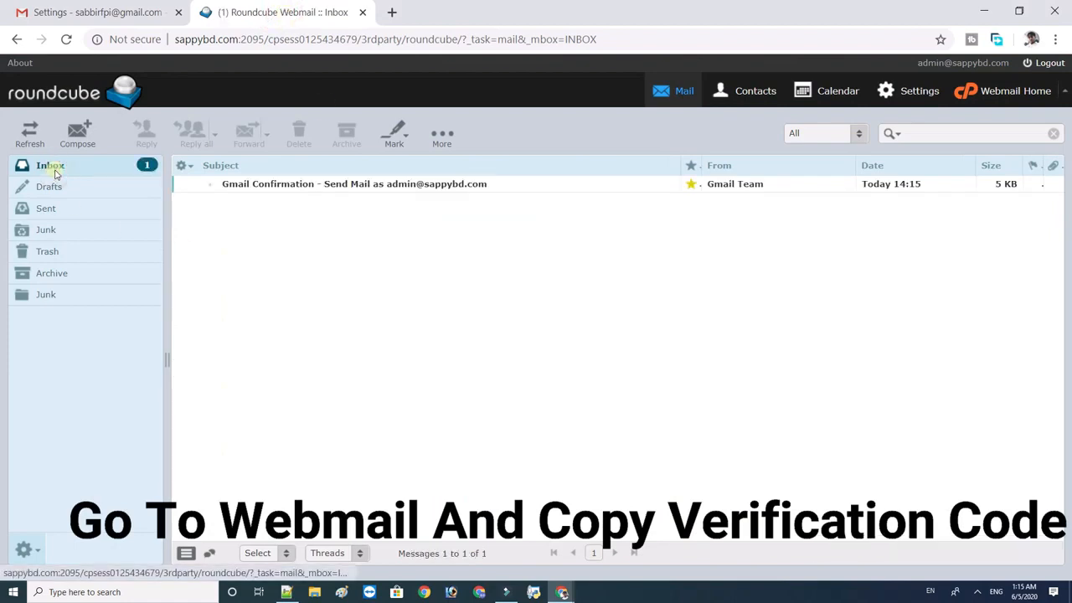
{"action": "left_click", "coordinate": [347, 186]}
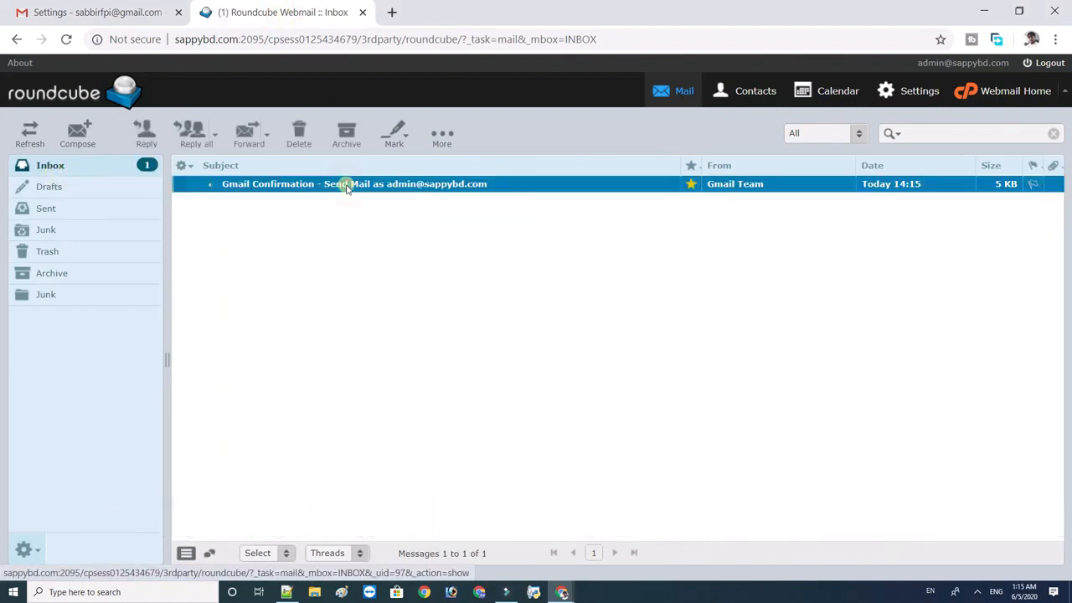
{"action": "double_click", "coordinate": [347, 186]}
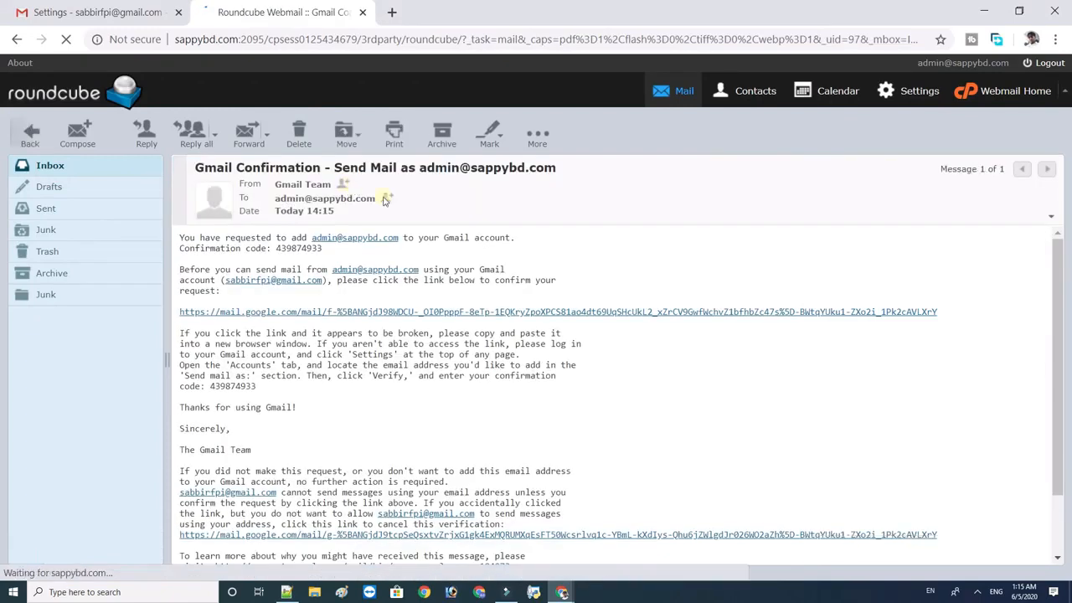
{"action": "left_click", "coordinate": [687, 232]}
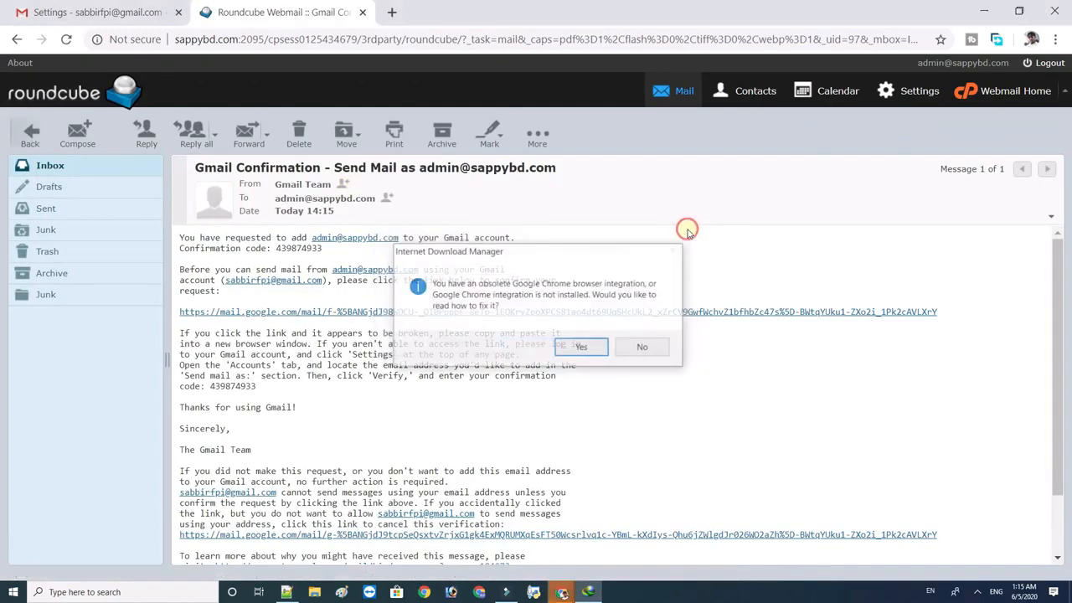
{"action": "left_click", "coordinate": [646, 346]}
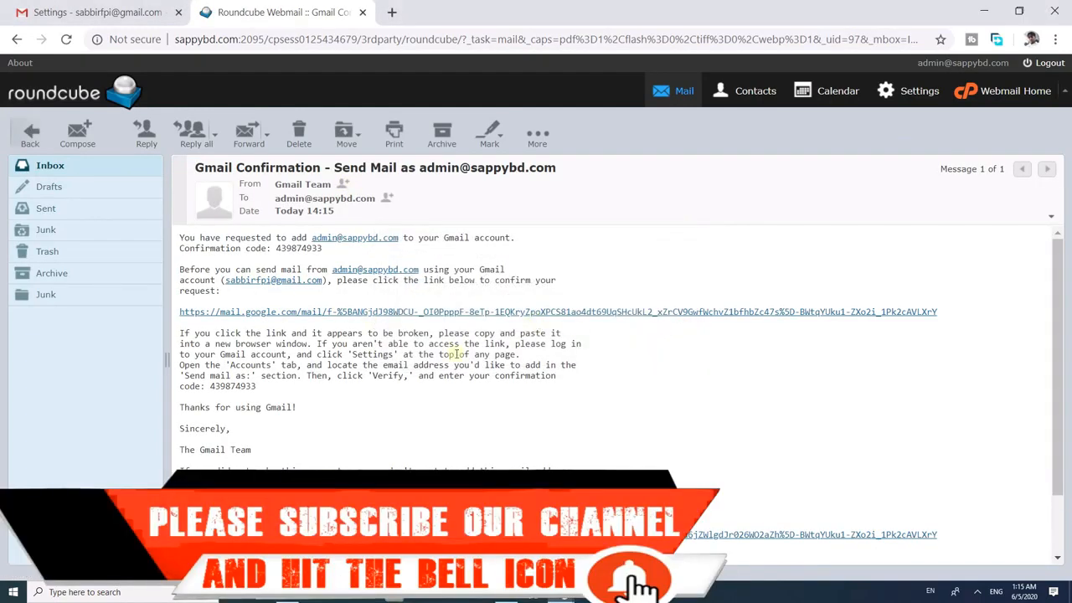
{"action": "left_click_drag", "start_coordinate": [276, 249], "coordinate": [318, 251]}
{"action": "key", "text": "ctrl+c"}
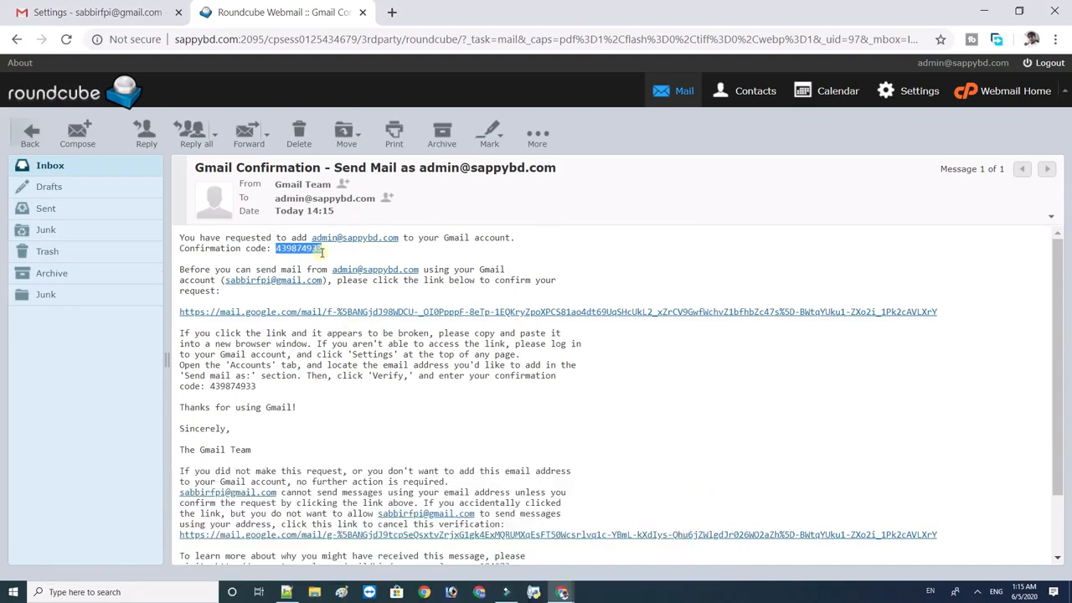
{"action": "left_click", "coordinate": [126, 13]}
Paste the confirmation code into the verification window and verify the address.
{"action": "mouse_move", "coordinate": [562, 592]}
{"action": "left_click", "coordinate": [612, 540]}
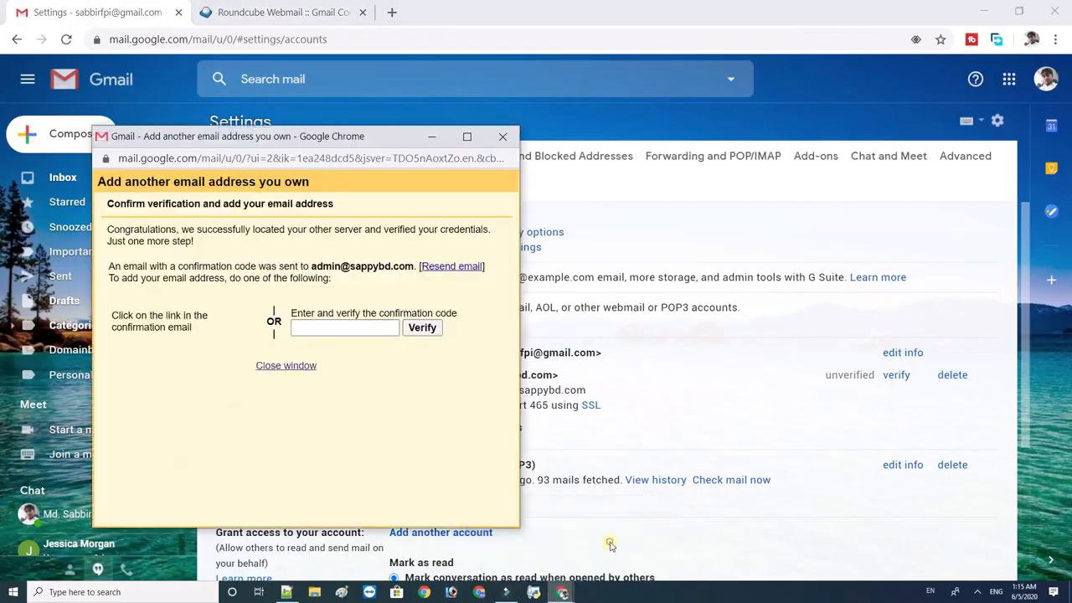
{"action": "left_click", "coordinate": [318, 328]}
{"action": "key", "text": "ctrl+v"}
{"action": "left_click", "coordinate": [423, 328]}
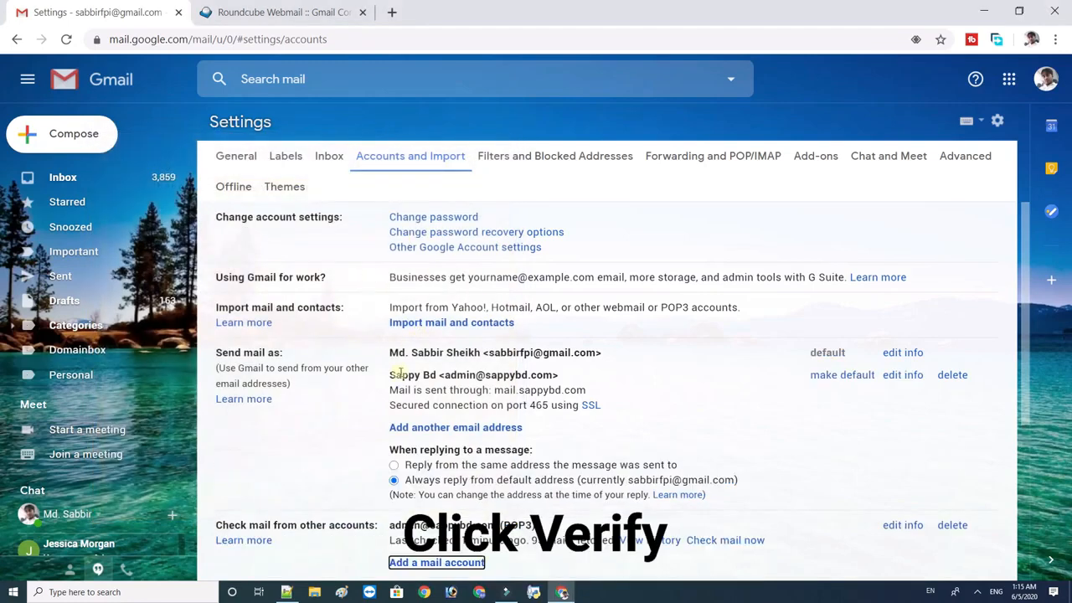
Make the verified custom-domain address the default Send mail as address.
{"action": "left_click_drag", "start_coordinate": [1029, 295], "coordinate": [1033, 333]}
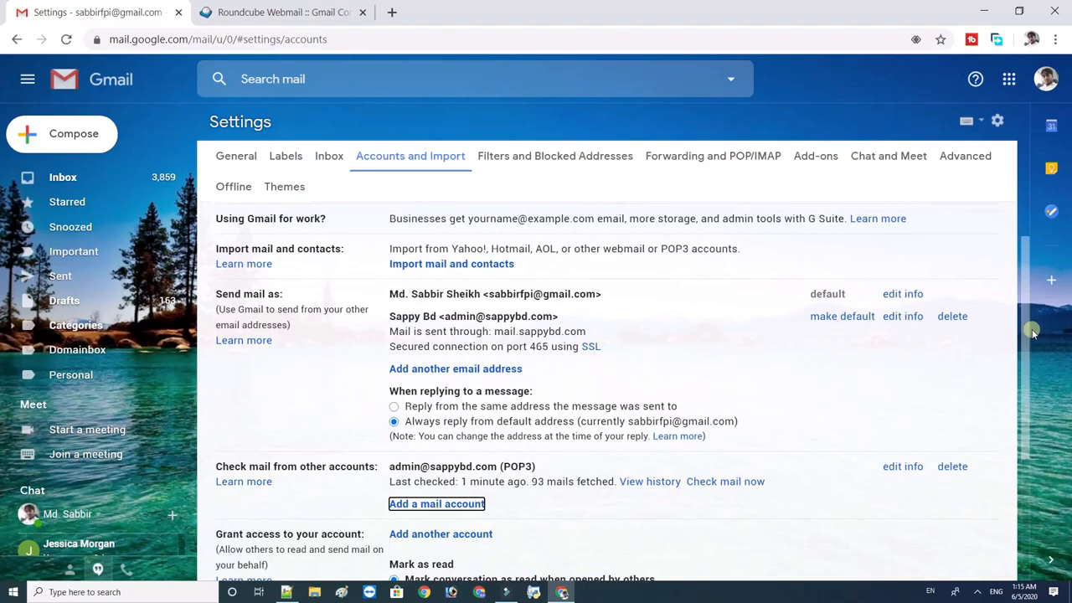
{"action": "left_click_drag", "start_coordinate": [439, 317], "coordinate": [567, 319]}
{"action": "left_click", "coordinate": [567, 318]}
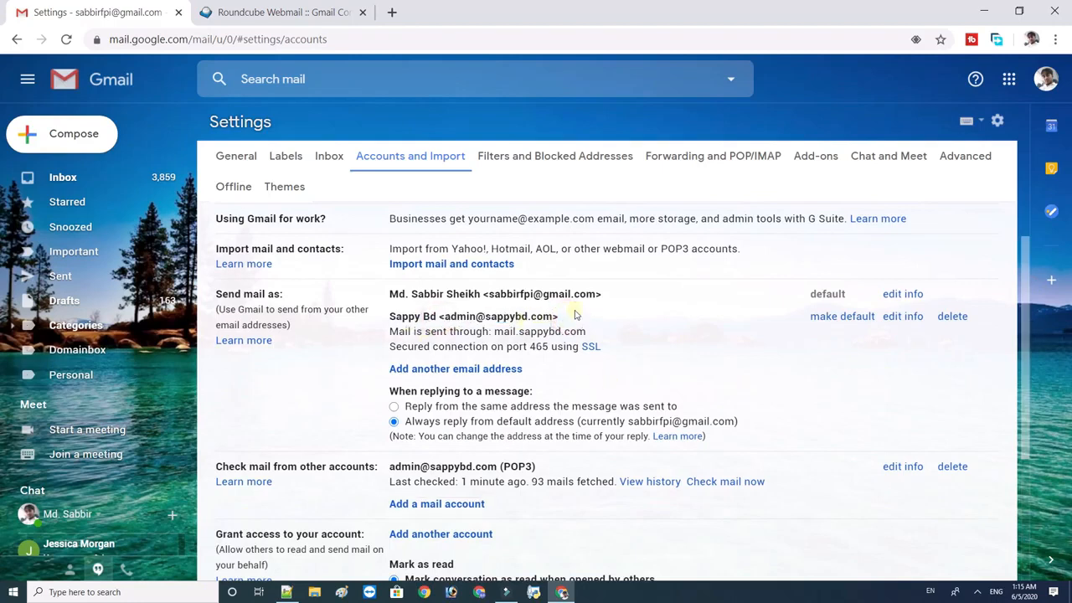
{"action": "left_click", "coordinate": [818, 317]}
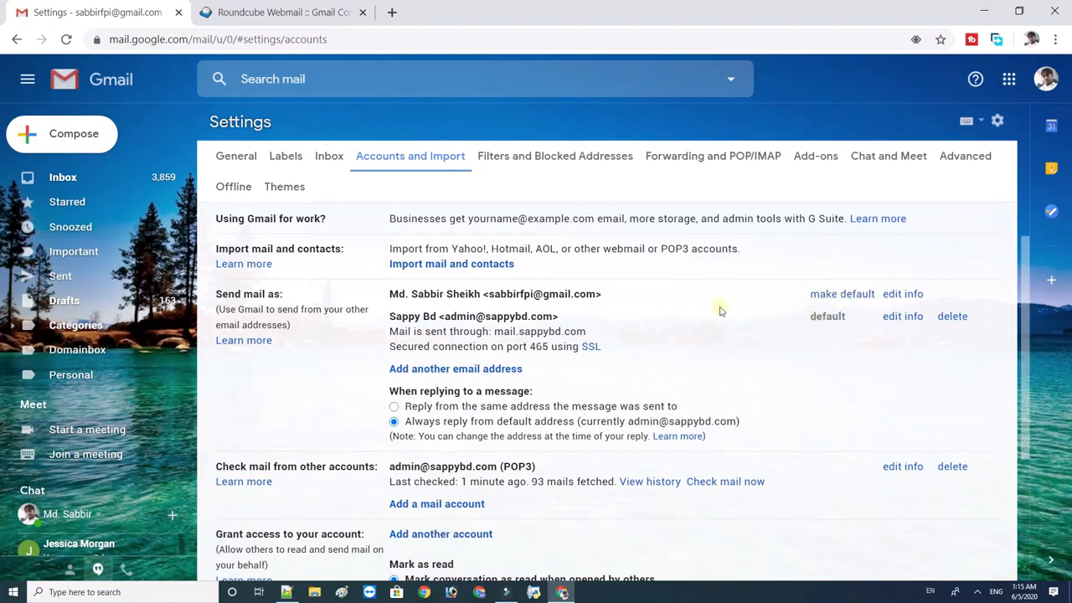
{"action": "scroll", "coordinate": [988, 276], "scroll_direction": "up", "scroll_amount": 1}
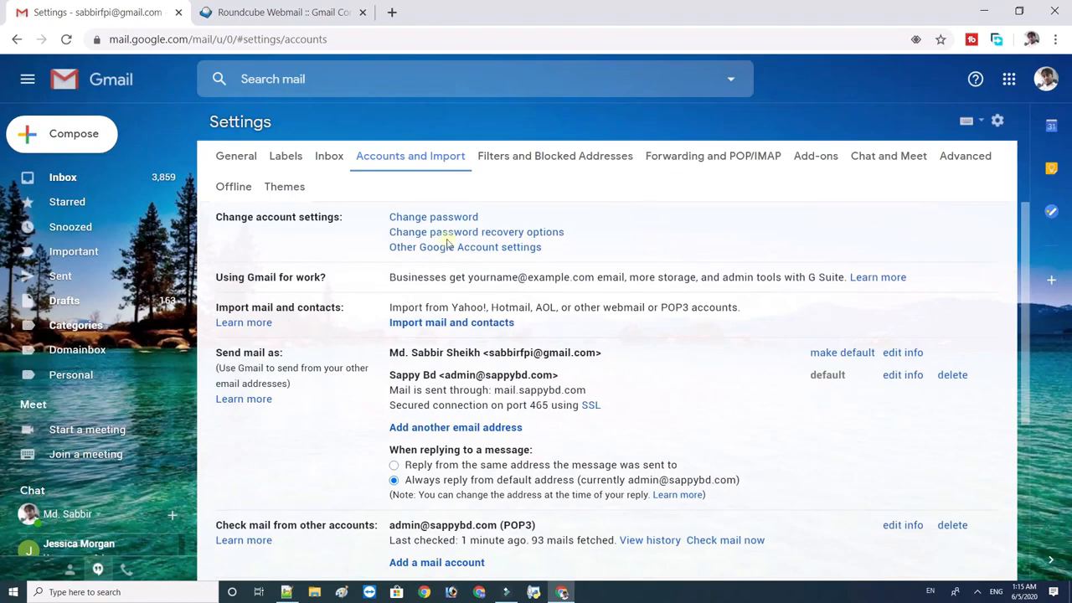
Compose and send a 'Test Mail' message from the domain address to the account's own contact.
{"action": "left_click", "coordinate": [76, 175]}
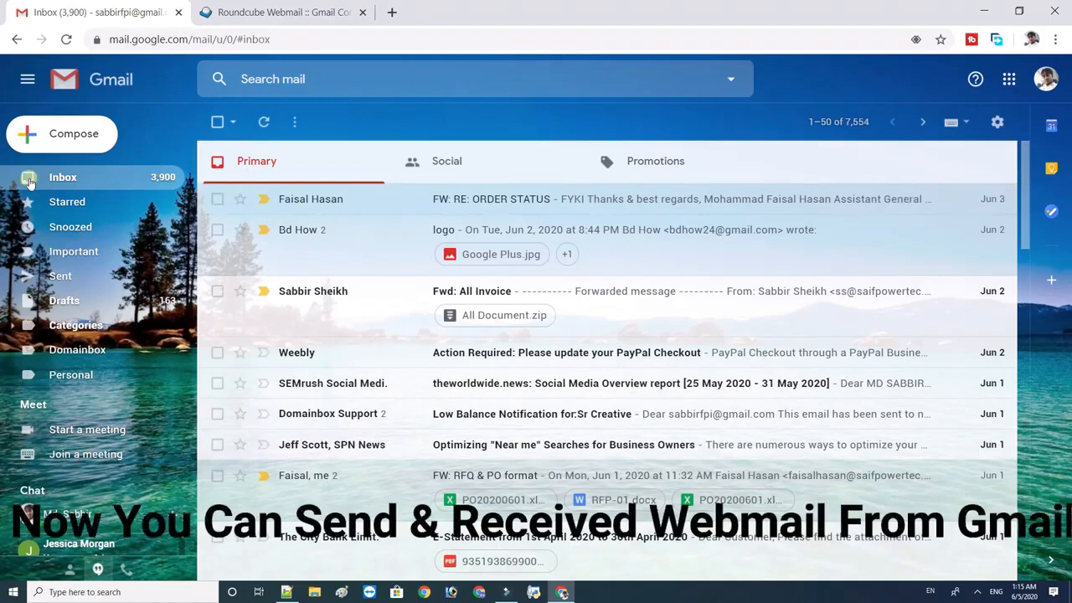
{"action": "left_click", "coordinate": [75, 136]}
{"action": "left_click", "coordinate": [686, 273]}
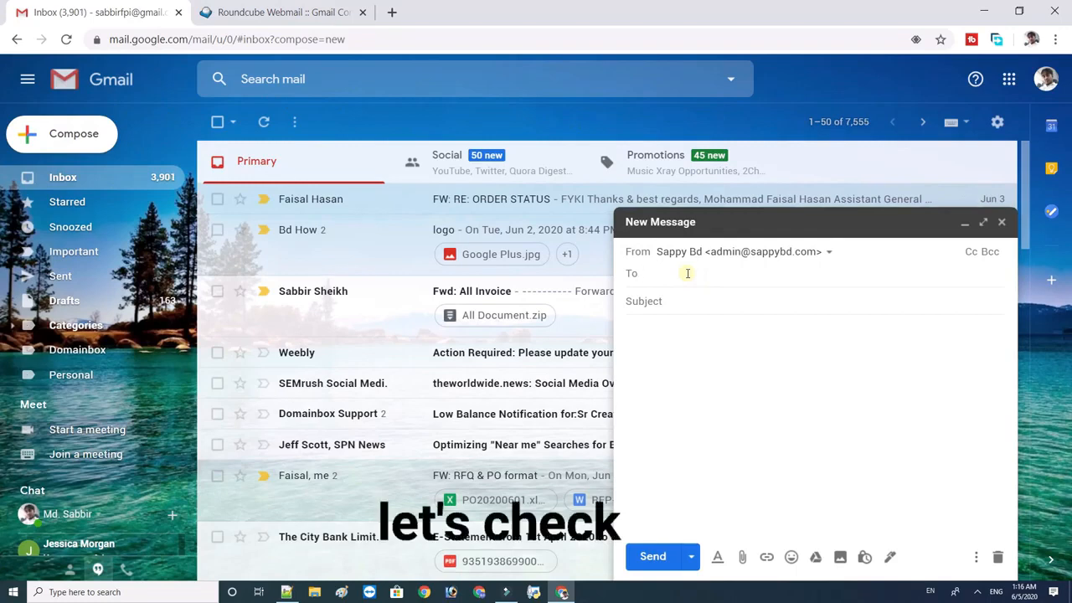
{"action": "type", "text": "sabbi"}
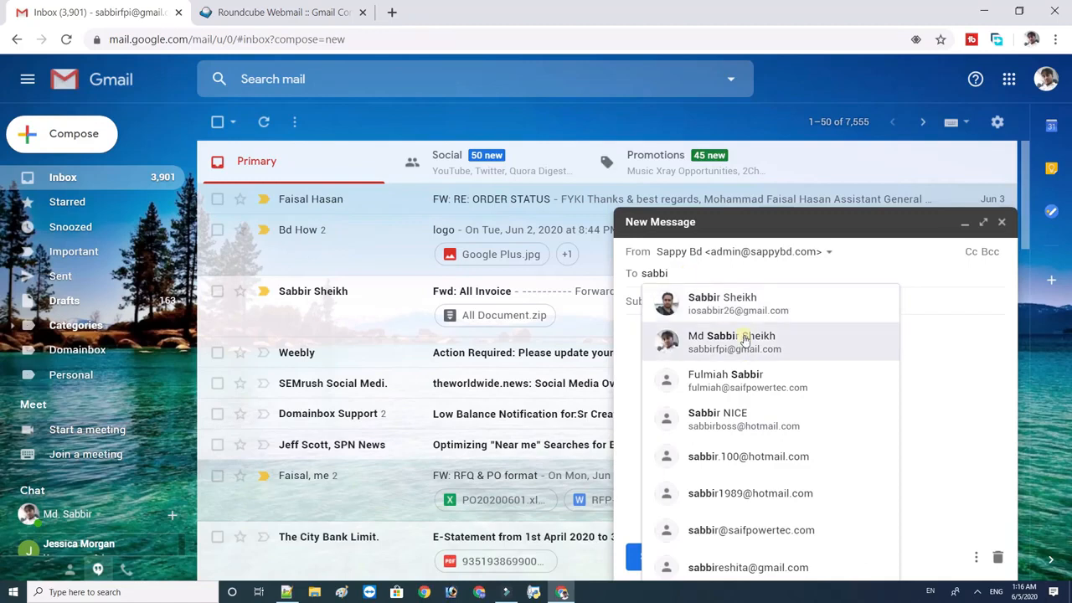
{"action": "left_click", "coordinate": [745, 336]}
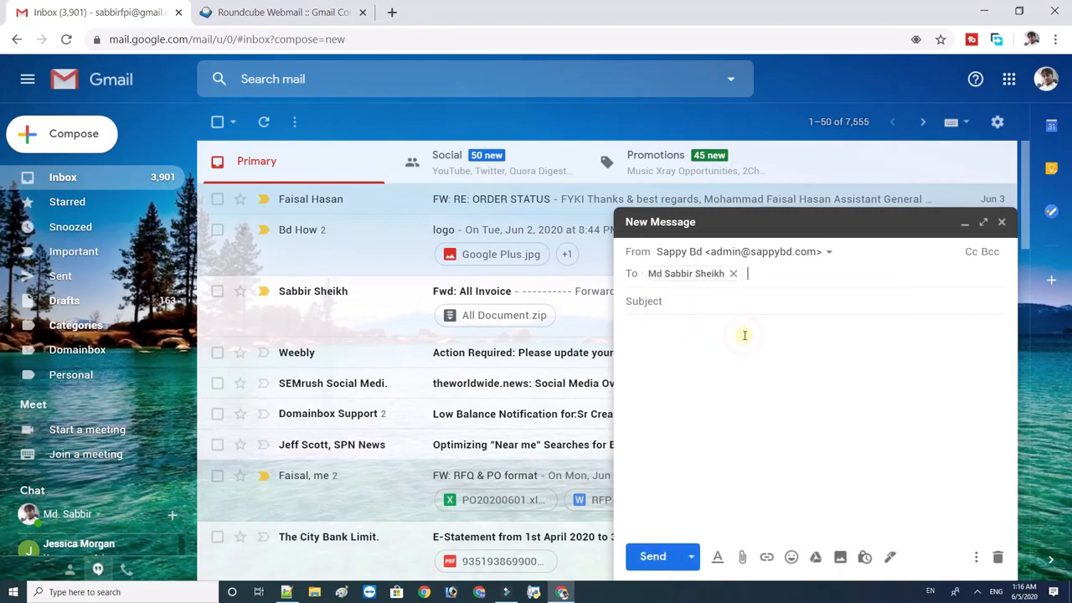
{"action": "left_click", "coordinate": [657, 310]}
{"action": "type", "text": "Test"}
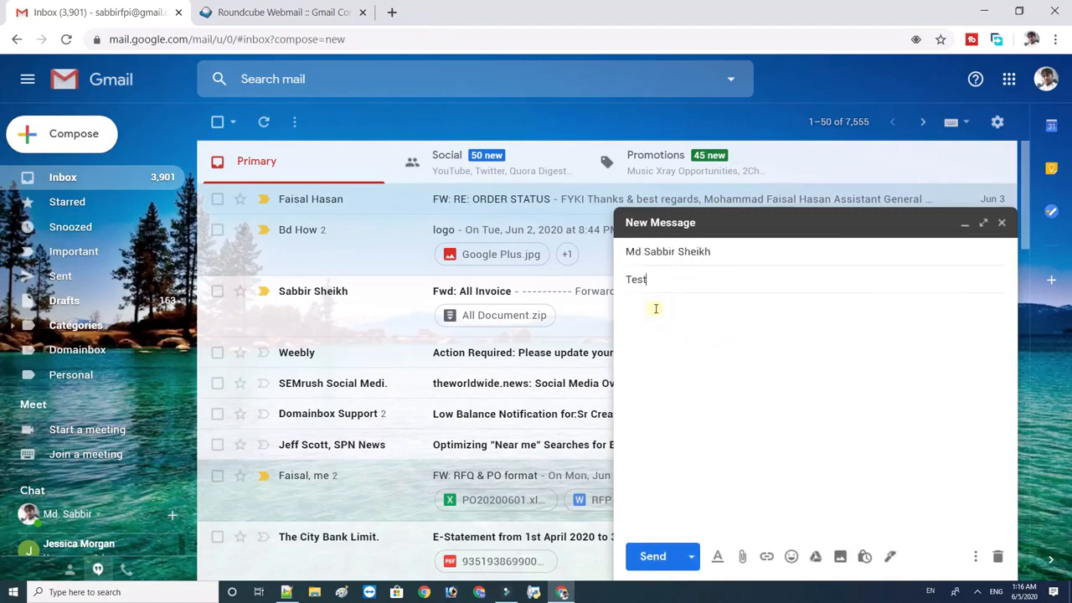
{"action": "left_click", "coordinate": [665, 352]}
{"action": "left_click", "coordinate": [712, 252]}
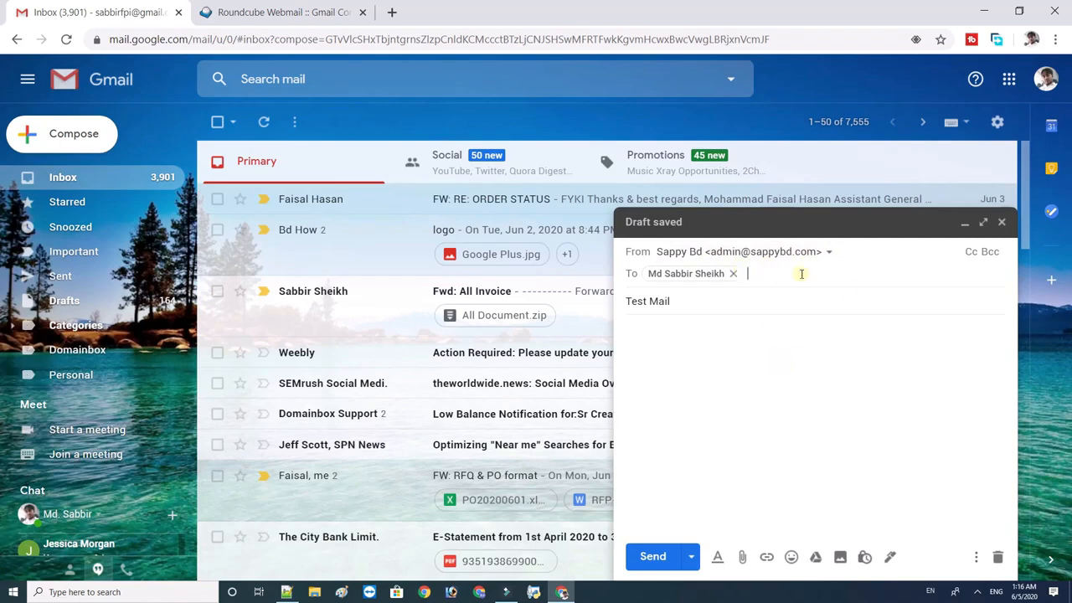
{"action": "left_click", "coordinate": [670, 404]}
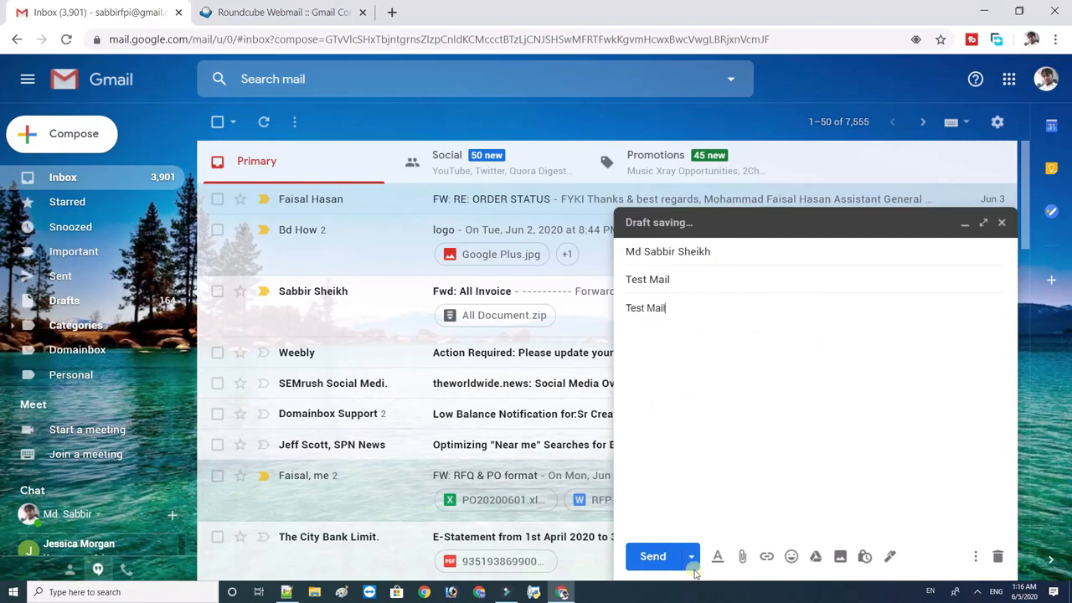
{"action": "left_click", "coordinate": [652, 556]}
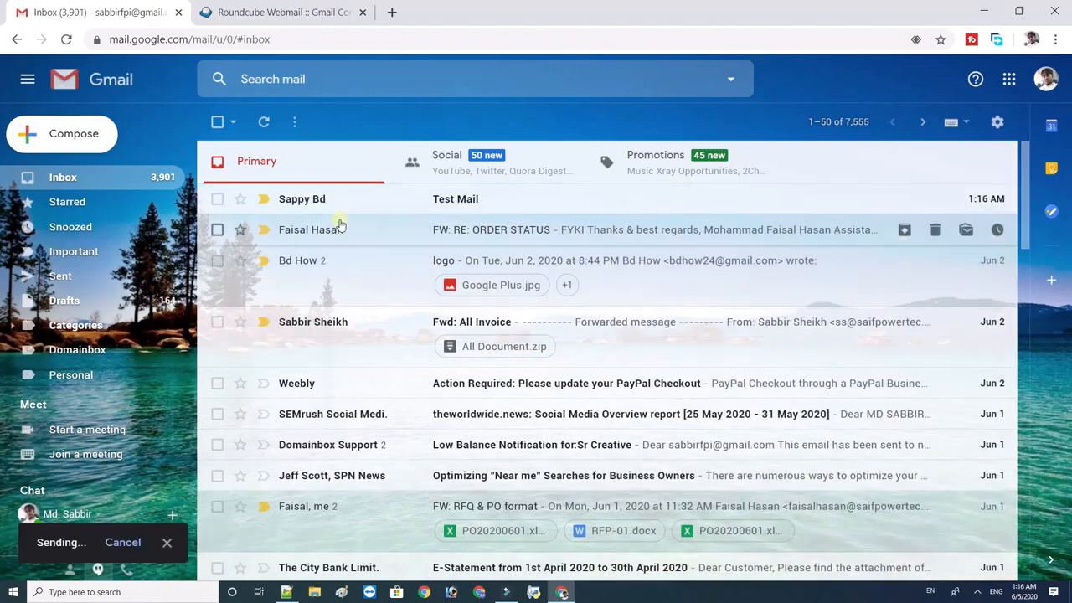
Open the Test Mail message and send a 'Thanks' reply to it.
{"action": "left_click", "coordinate": [307, 204]}
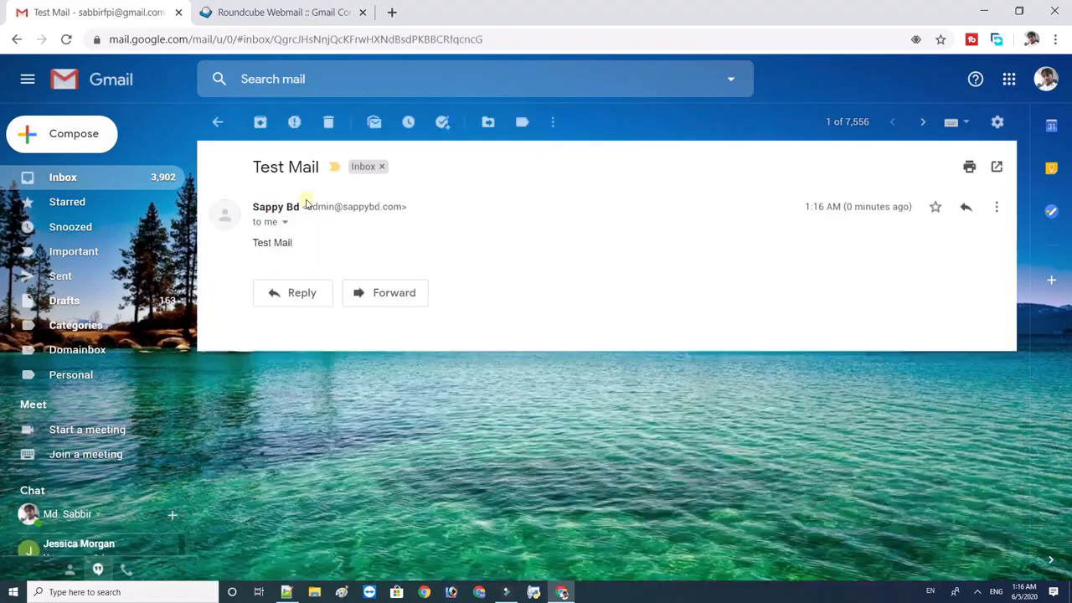
{"action": "left_click_drag", "start_coordinate": [307, 206], "coordinate": [414, 209]}
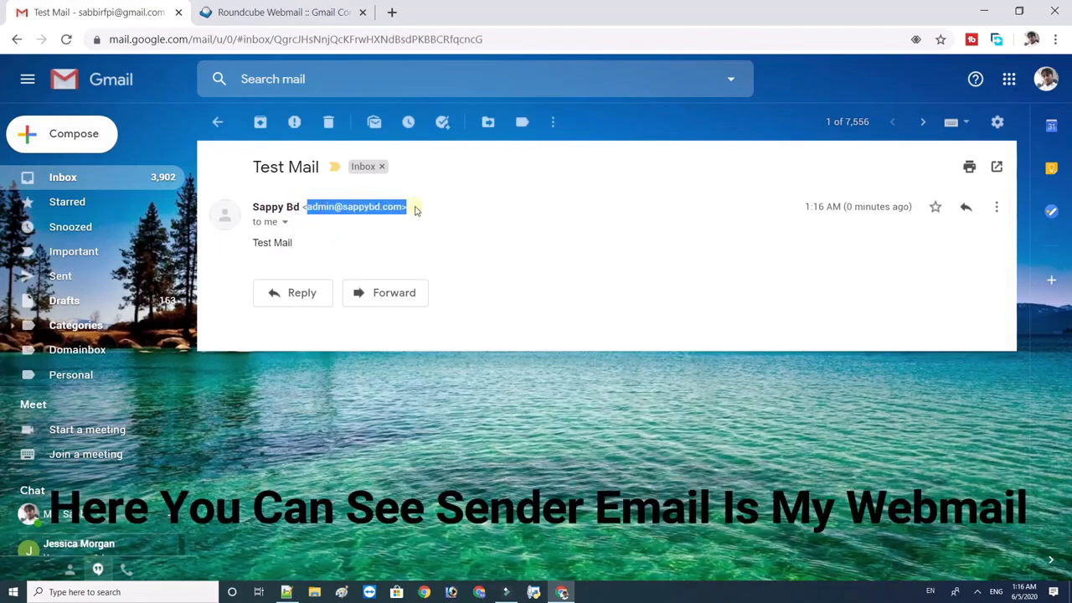
{"action": "left_click", "coordinate": [299, 298]}
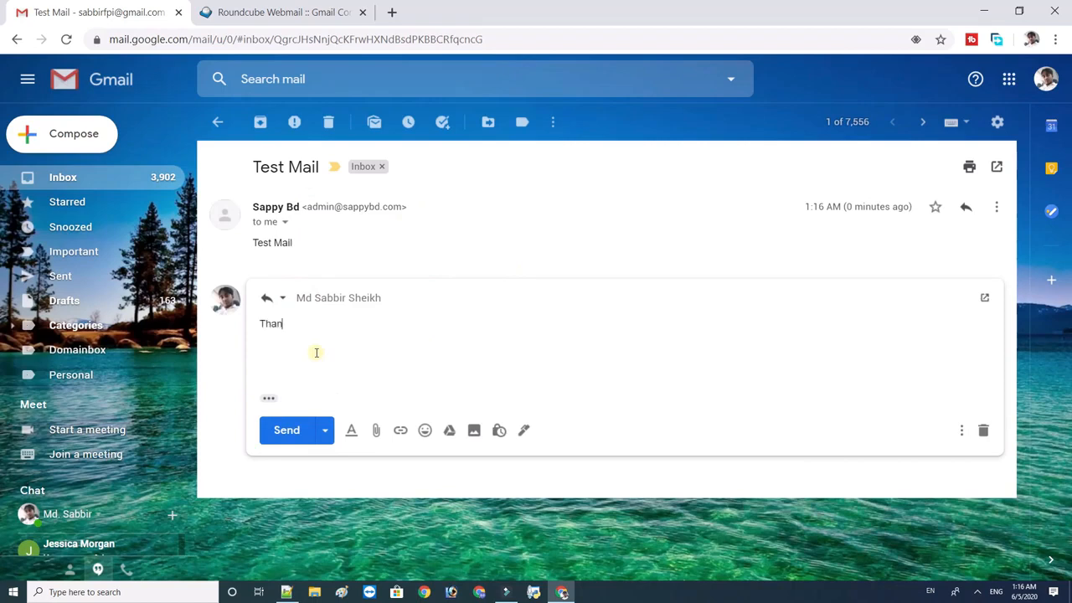
{"action": "left_click", "coordinate": [291, 430]}
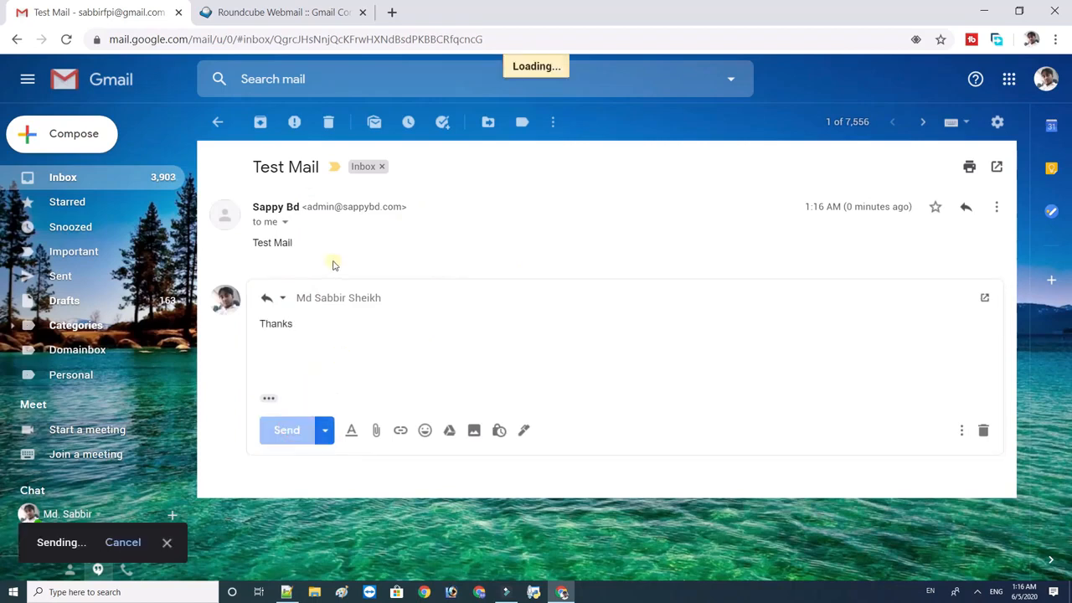
Reopen the Test Mail conversation to confirm the reply's sender, then return to the inbox.
{"action": "left_click", "coordinate": [87, 177]}
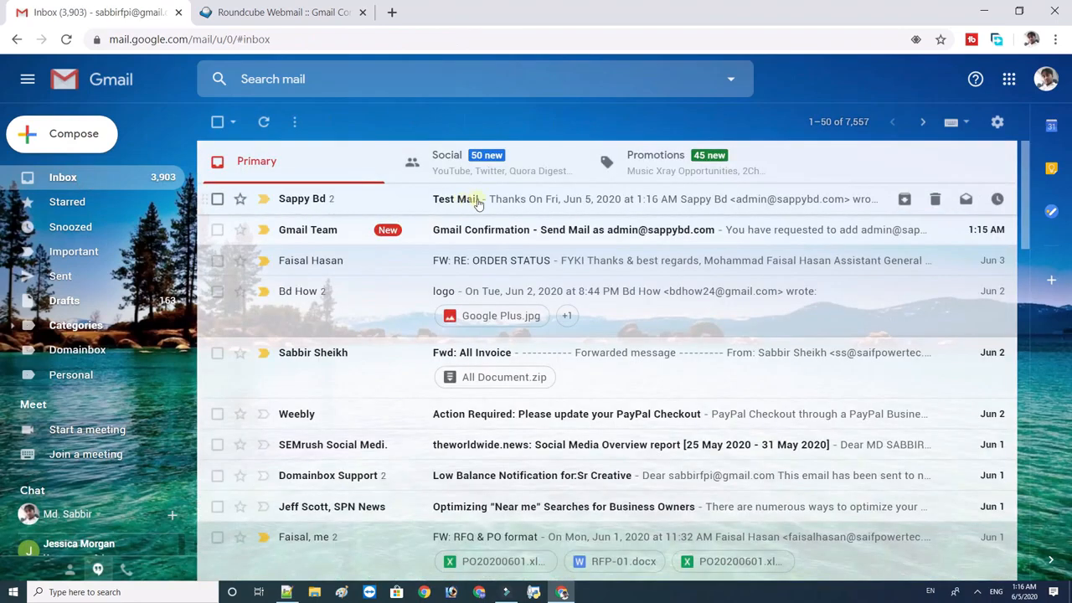
{"action": "left_click", "coordinate": [514, 210]}
{"action": "left_click_drag", "start_coordinate": [300, 268], "coordinate": [407, 268]}
{"action": "left_click", "coordinate": [289, 302]}
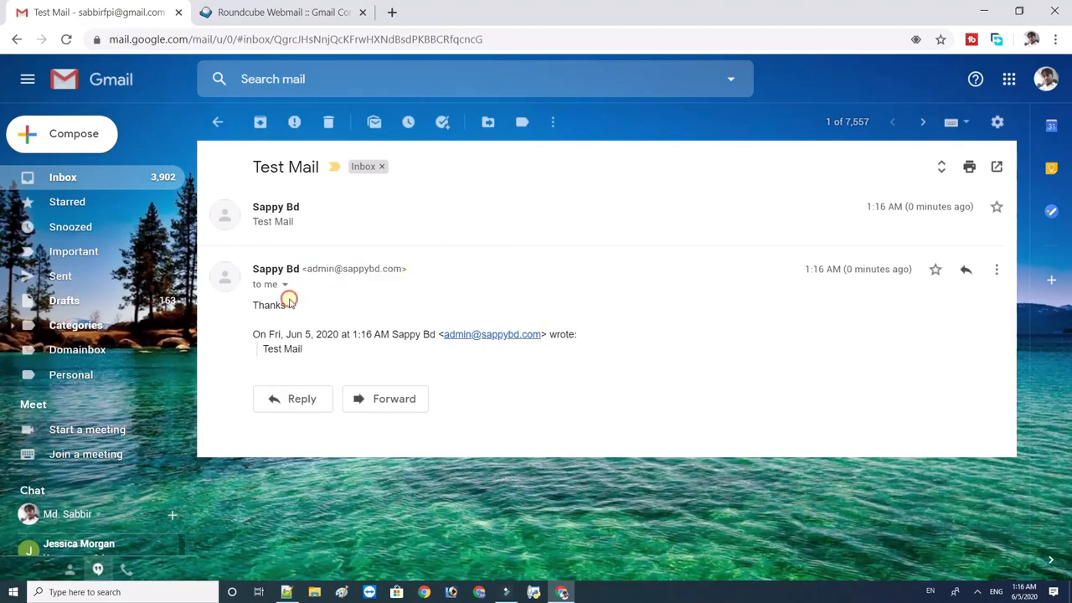
{"action": "left_click", "coordinate": [284, 286]}
{"action": "left_click", "coordinate": [344, 241]}
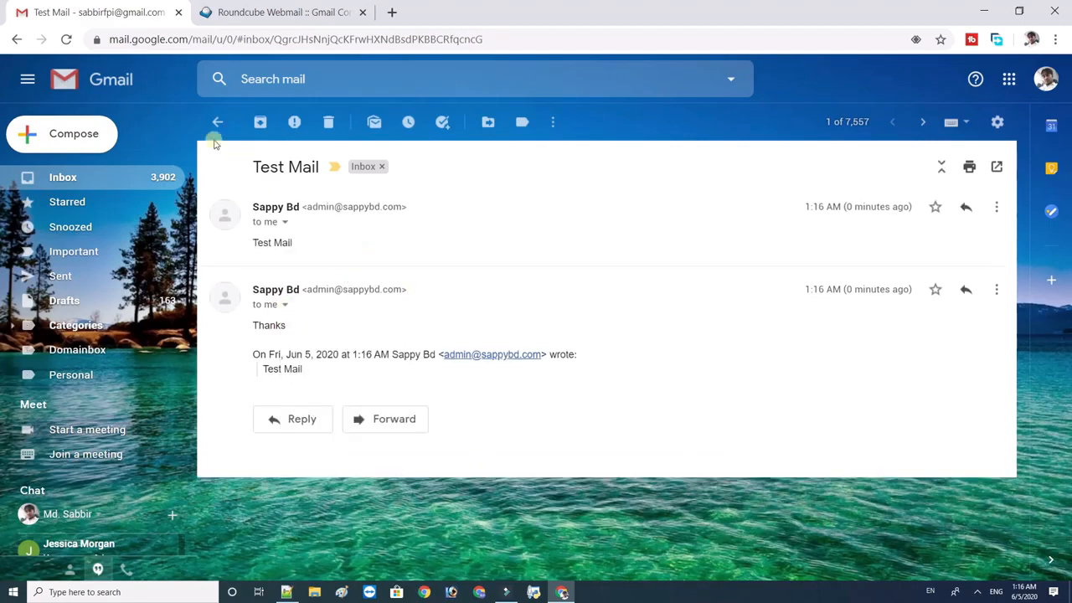
{"action": "left_click", "coordinate": [139, 179]}
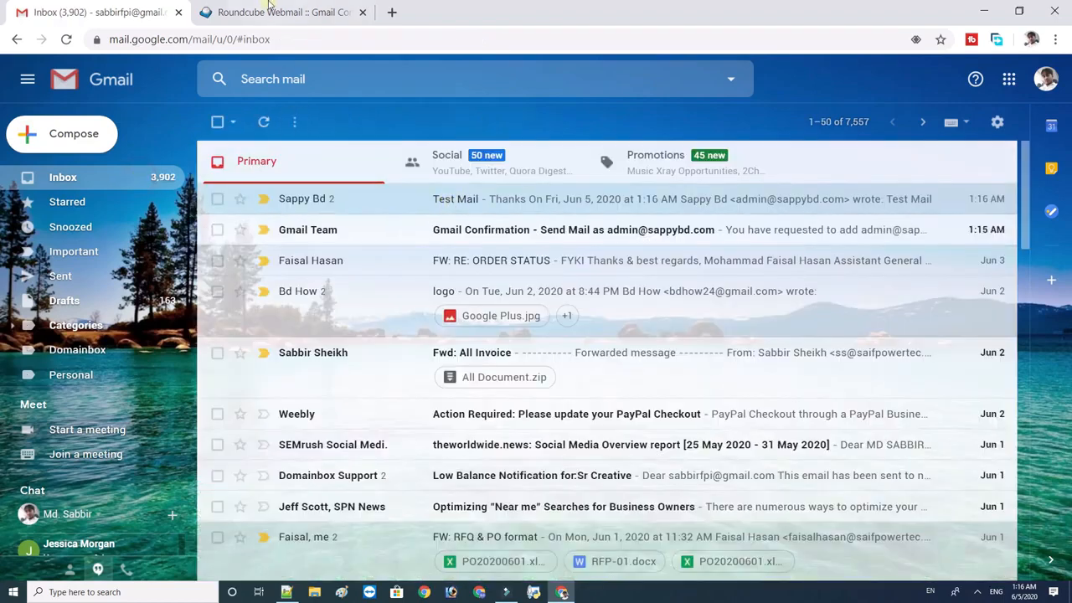